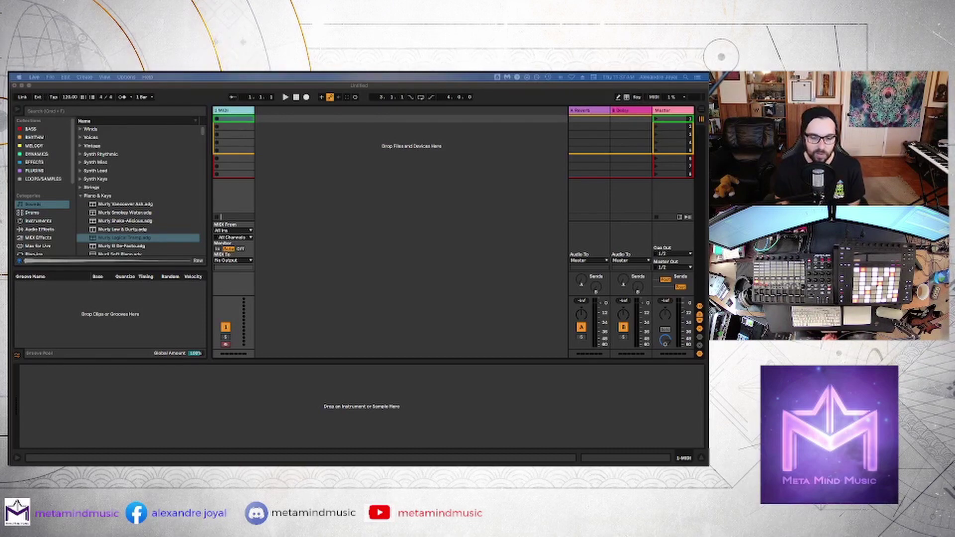
Step: Load Superior Drummer 3 from Audio Units > Toontrack onto the 1 MIDI track
left_click(34, 221)
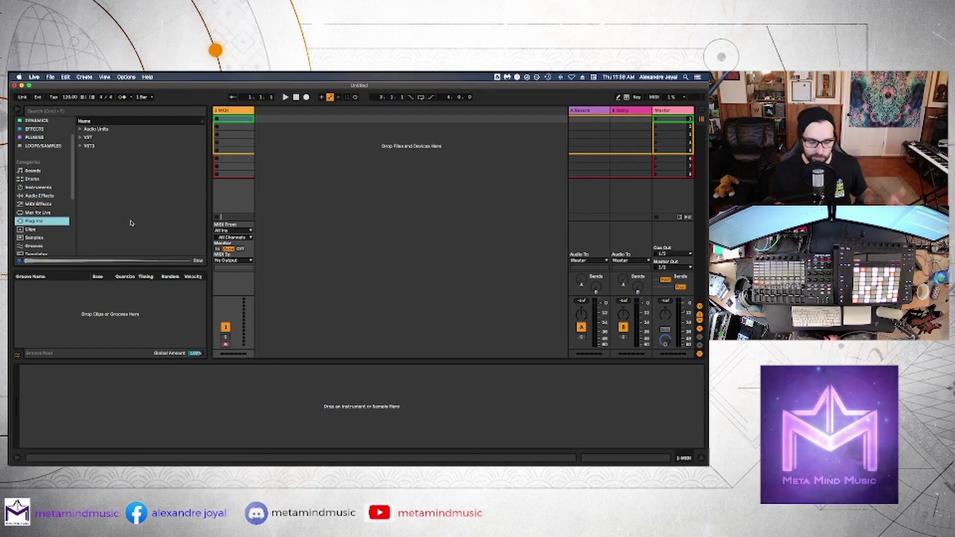
left_click(221, 109)
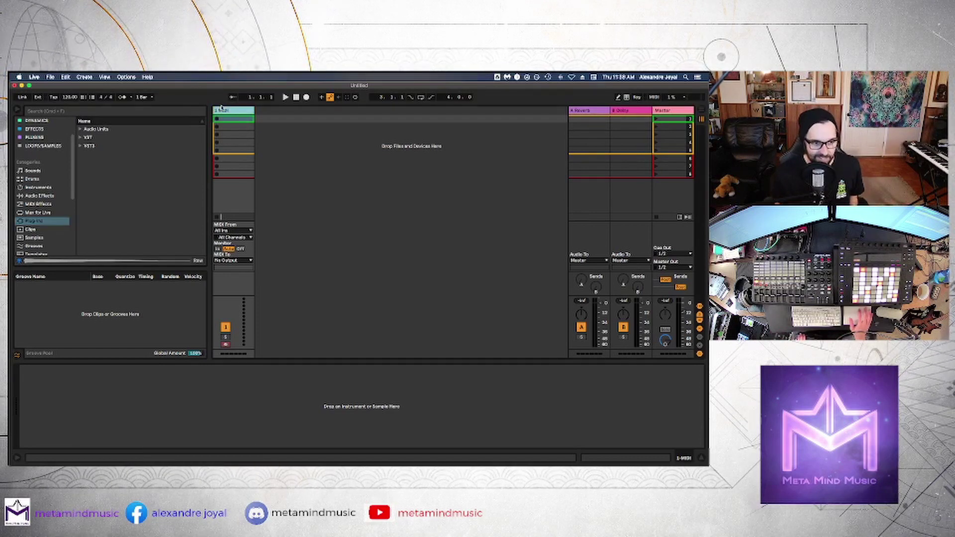
left_click(83, 130)
scroll(88, 239, "down", 5)
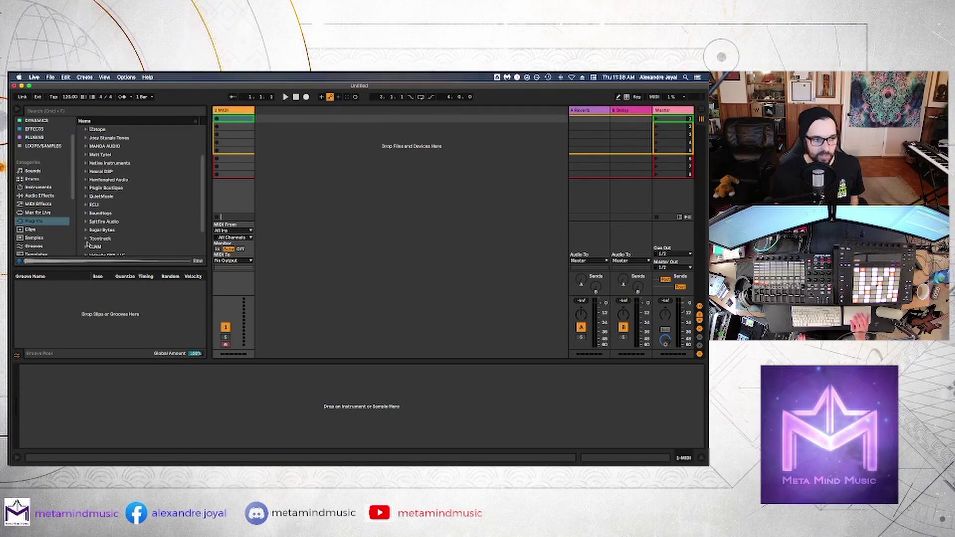
left_click(87, 239)
left_click(113, 233)
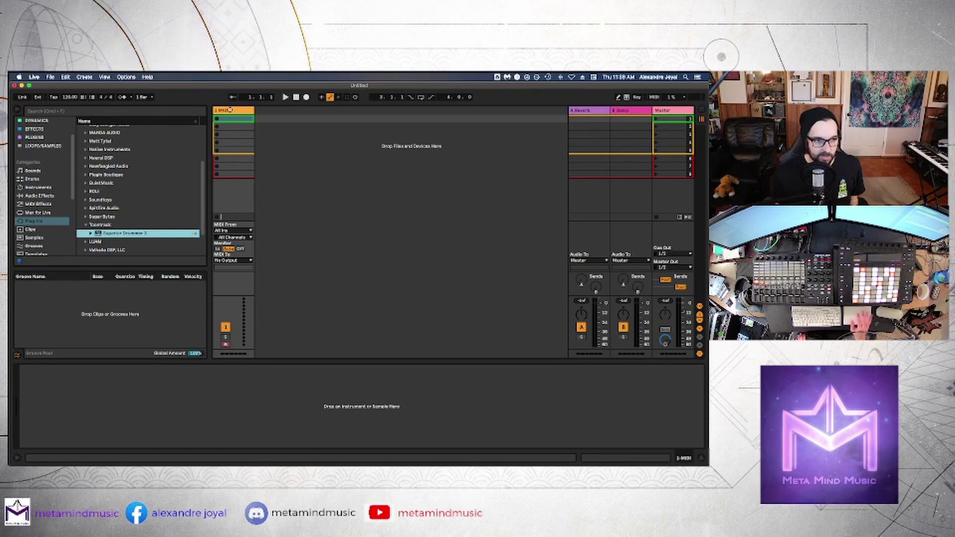
left_click_drag(356, 136, 356, 137)
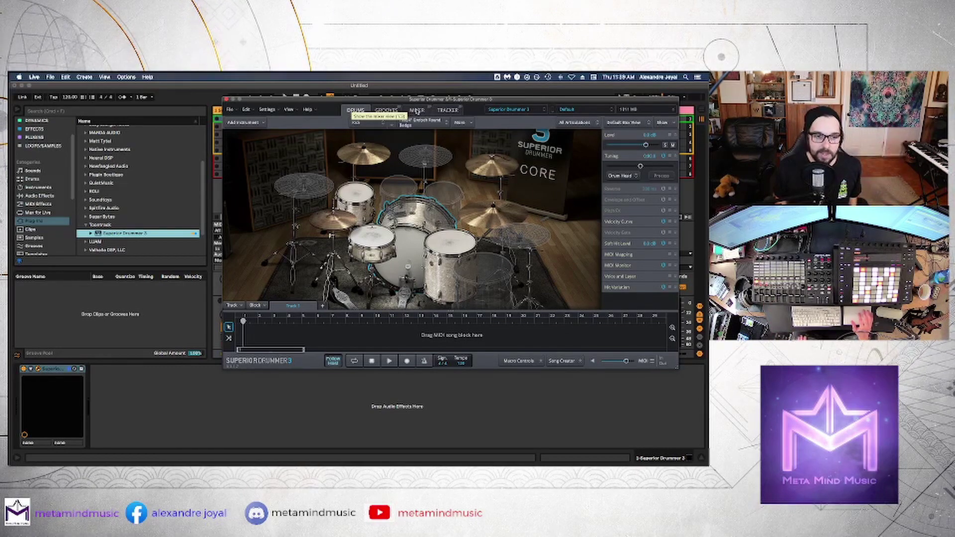
Step: Show Superior Drummer 3's mixer page, shift the window slightly left, then close it
left_click(417, 110)
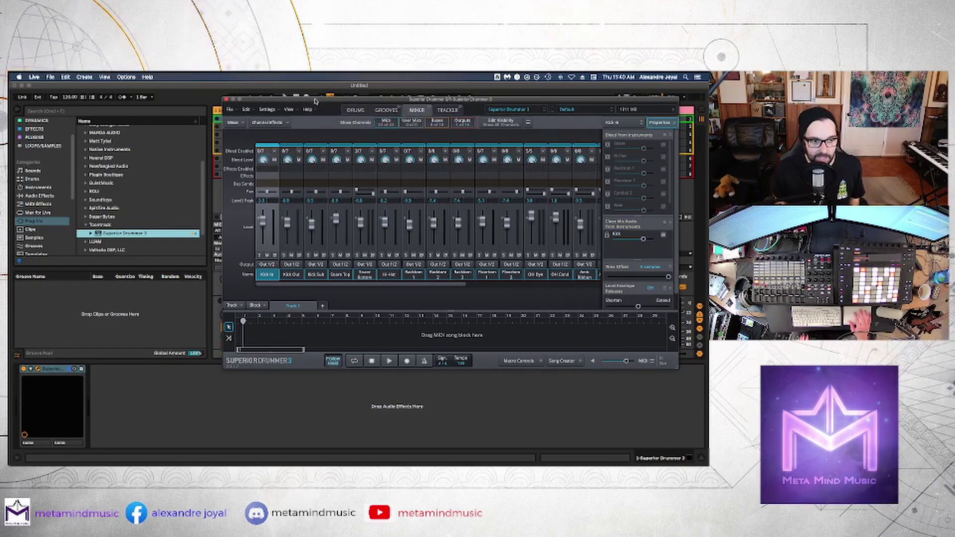
left_click_drag(314, 102, 305, 101)
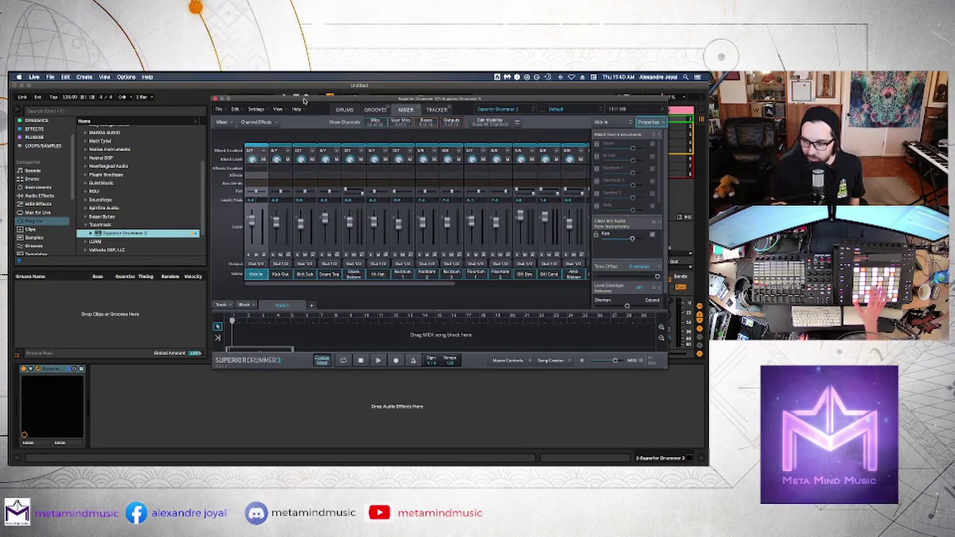
left_click(215, 99)
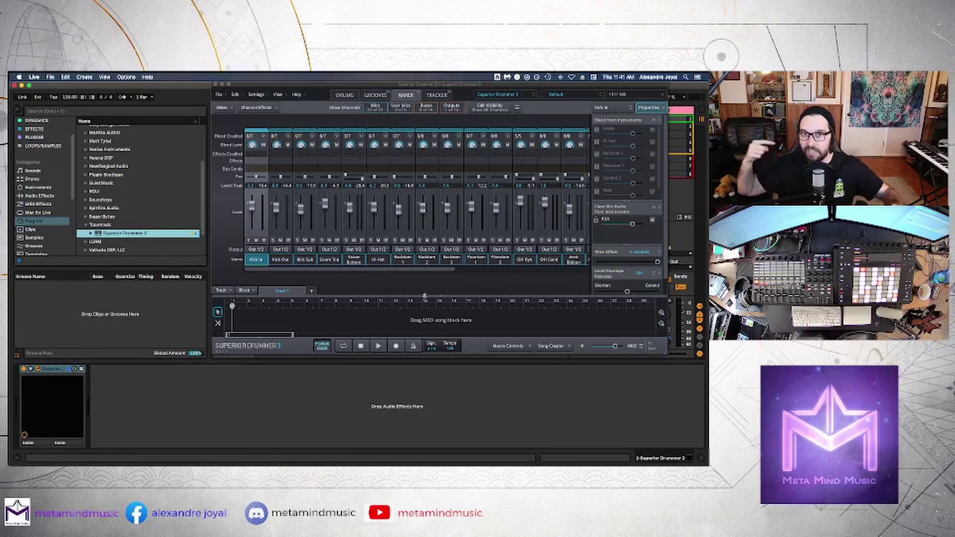
Step: Reopen Superior Drummer 3 on its drum kit view and audition rack tom 1 and floor tom 1
left_click_drag(245, 85, 244, 131)
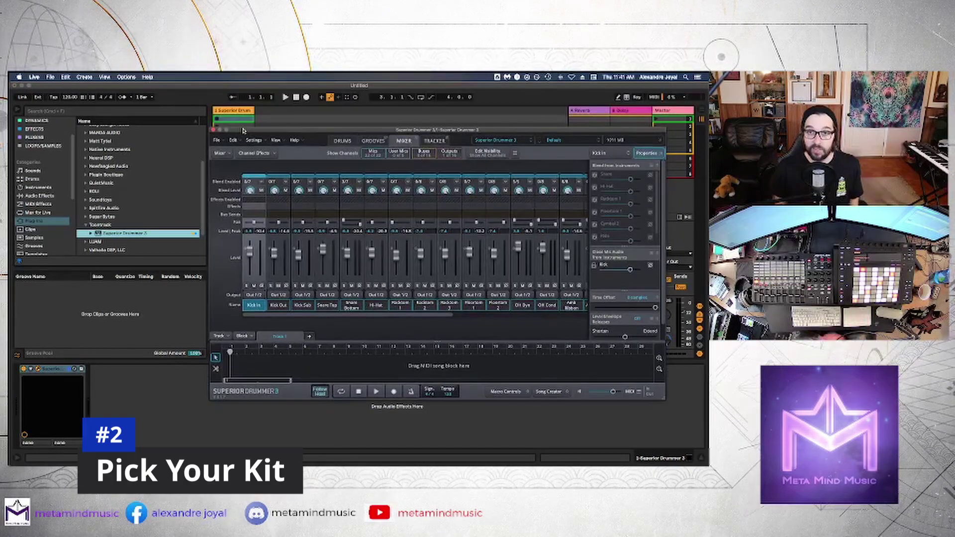
left_click(214, 129)
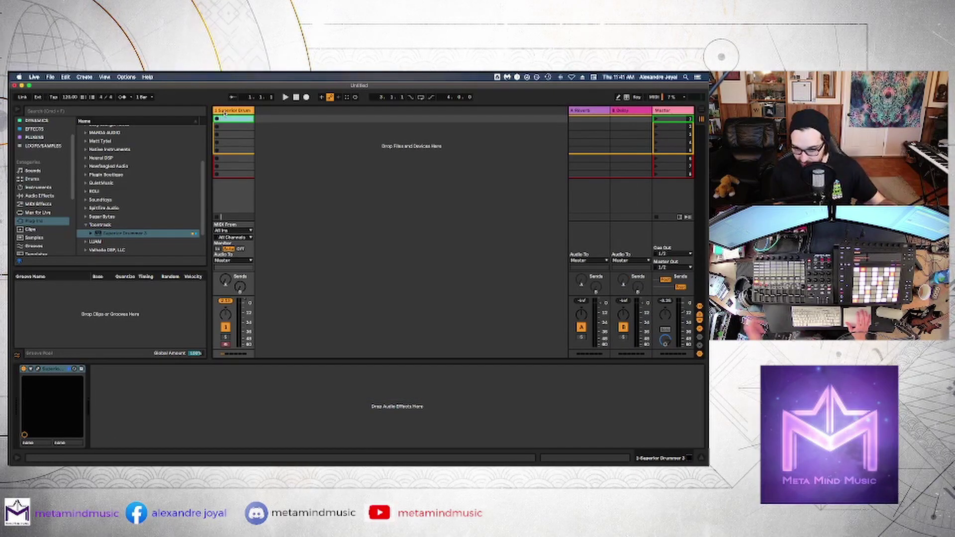
mouse_move(10, 378)
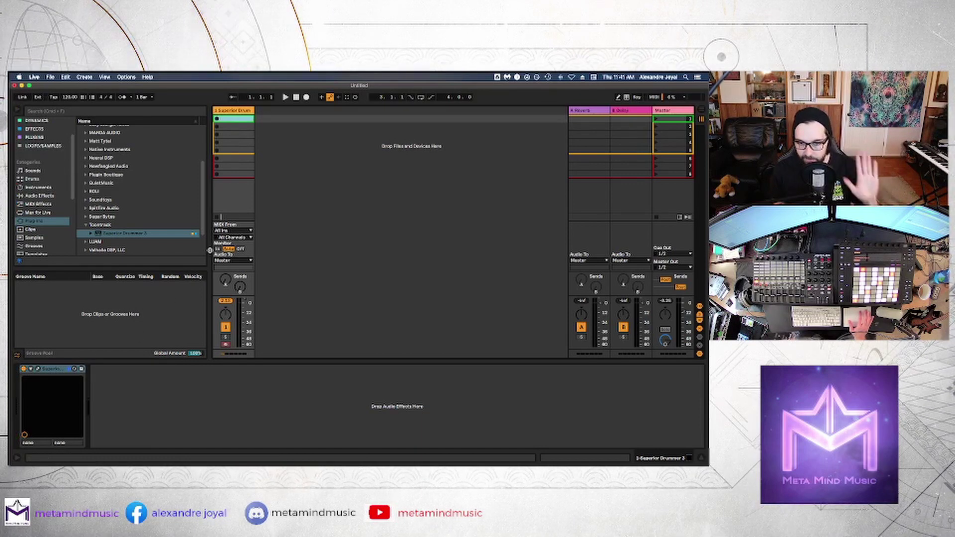
left_click(38, 369)
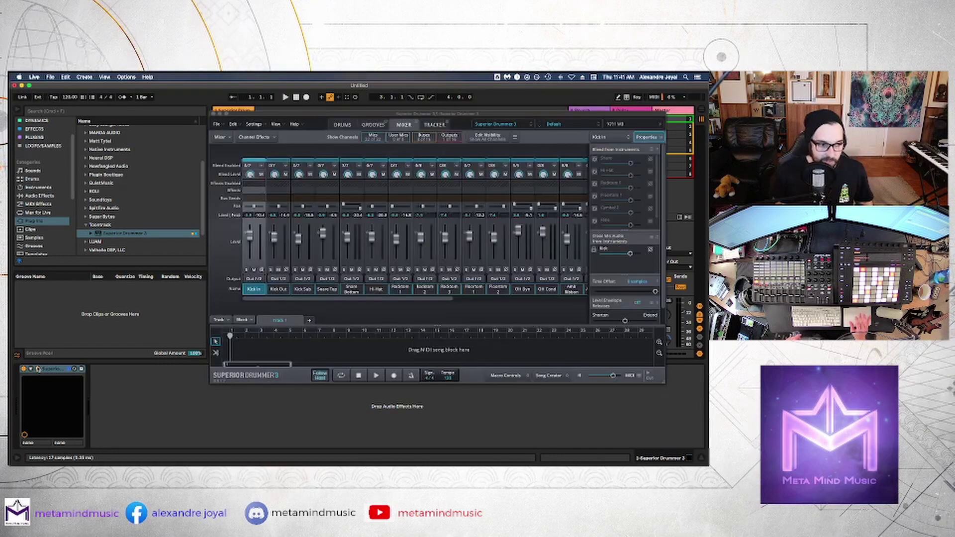
left_click(546, 125)
left_click(348, 125)
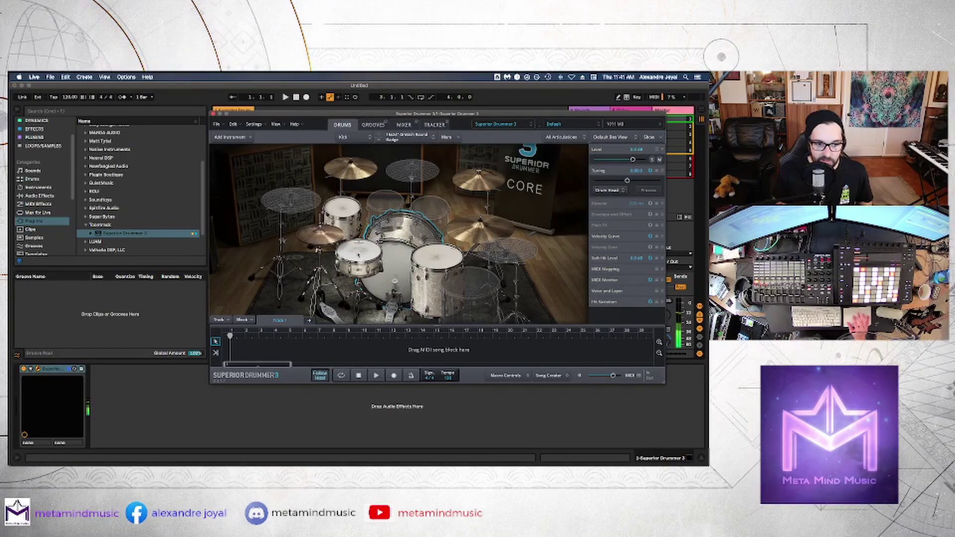
left_click(342, 208)
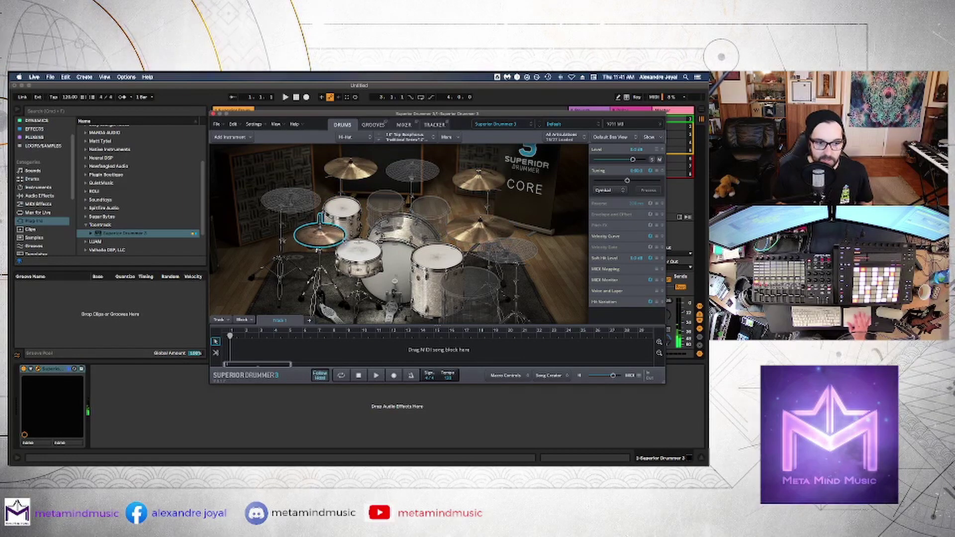
left_click(441, 259)
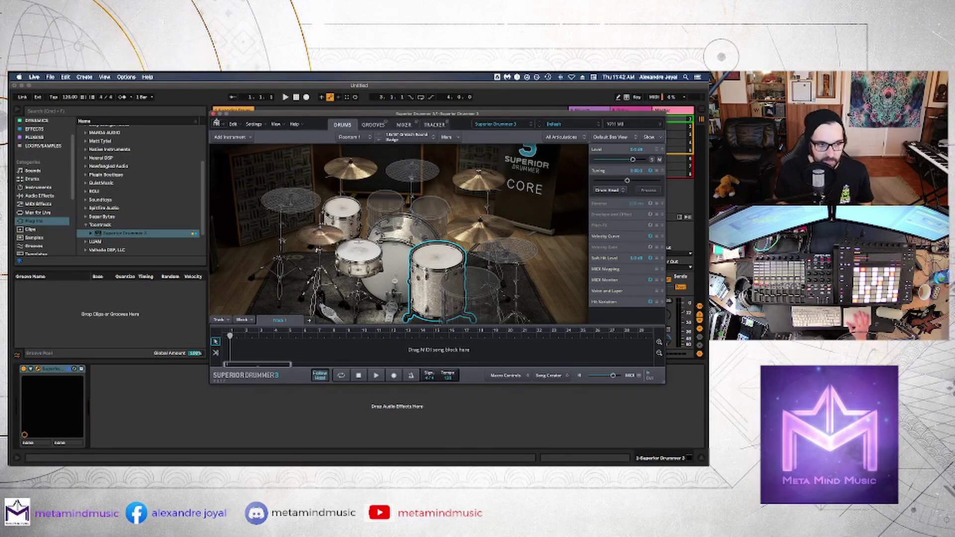
Step: Close Superior Drummer 3's window and group its device into a Drum Rack
left_click(214, 115)
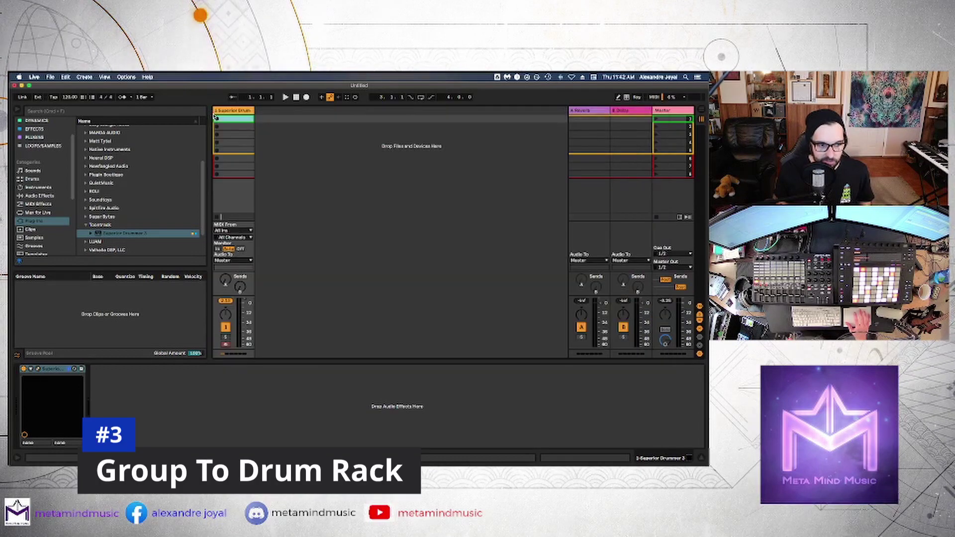
left_click(232, 416)
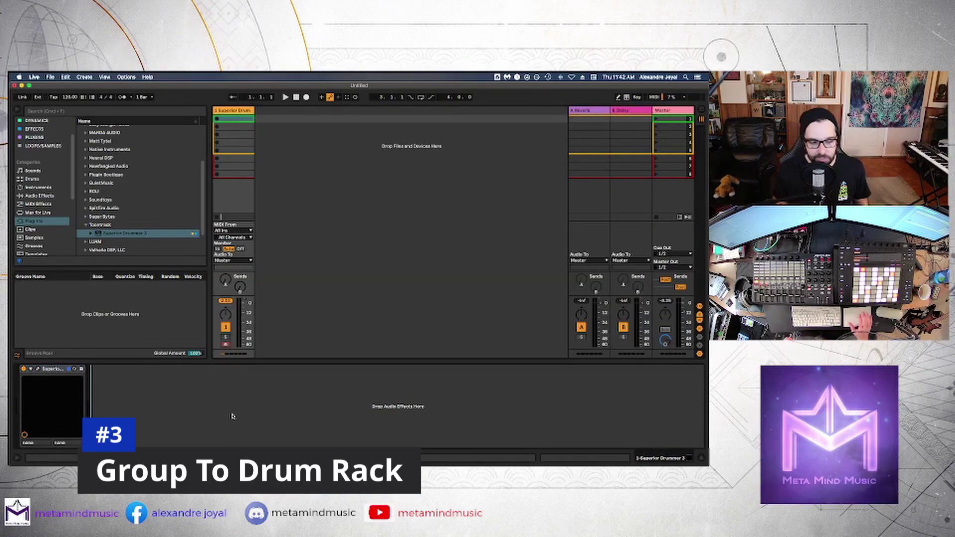
right_click(53, 371)
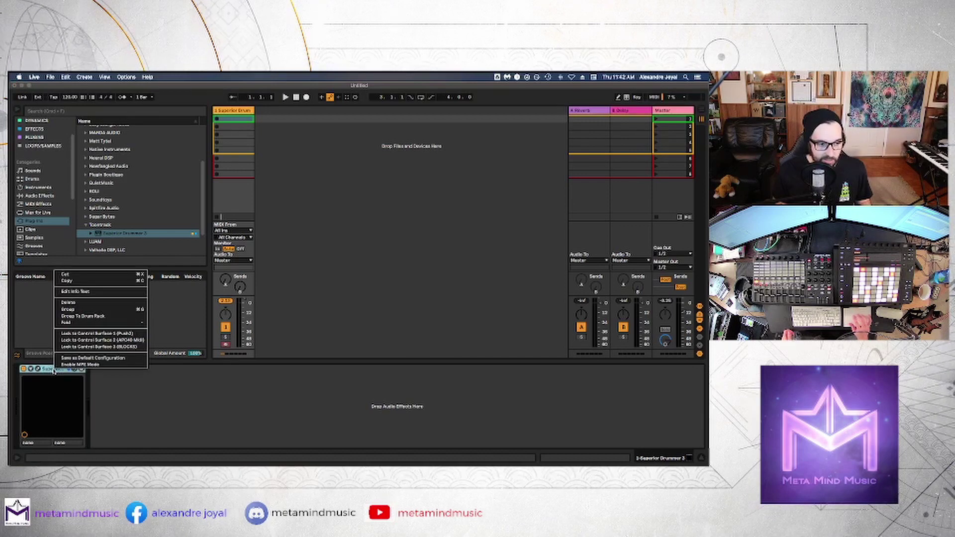
left_click(78, 317)
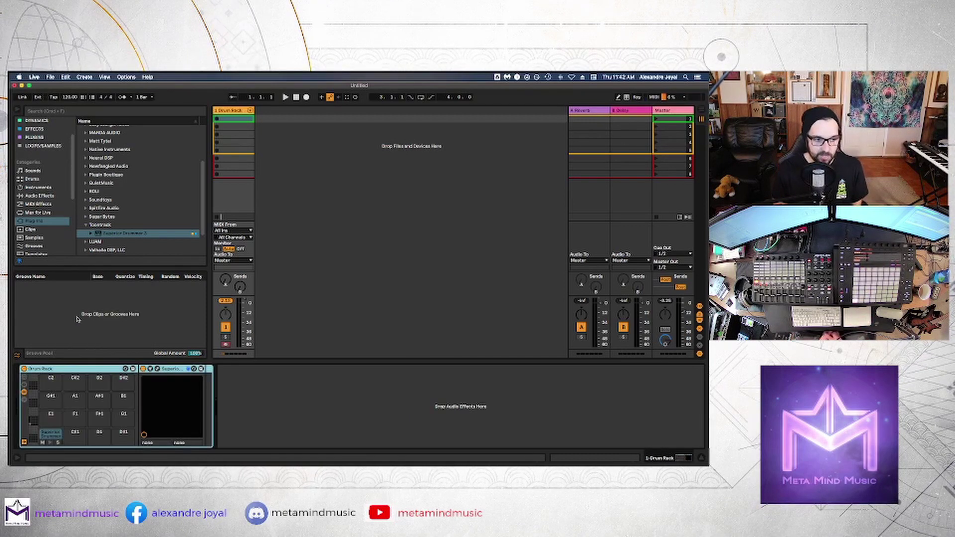
Step: Show the Drum Rack's chain list with its input/output routing settings
left_click(24, 400)
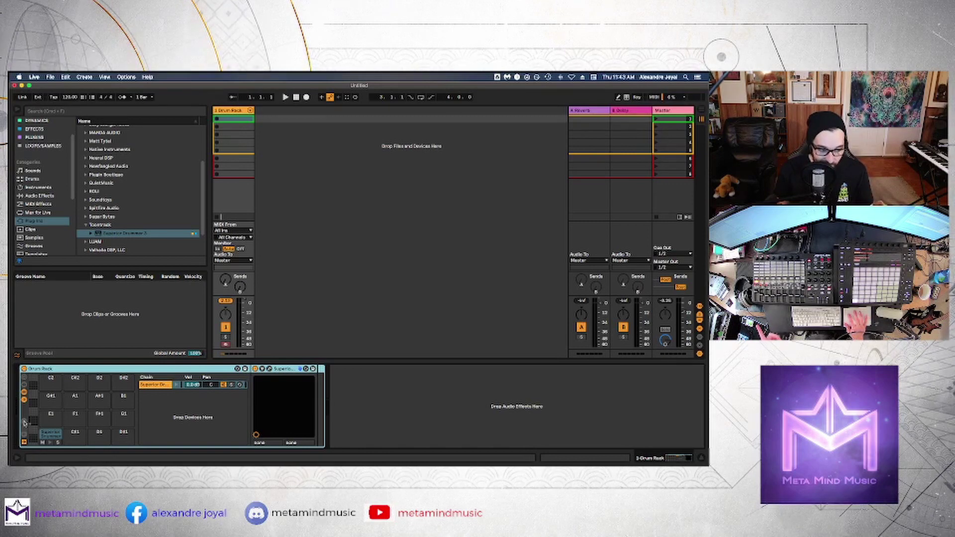
left_click(24, 423)
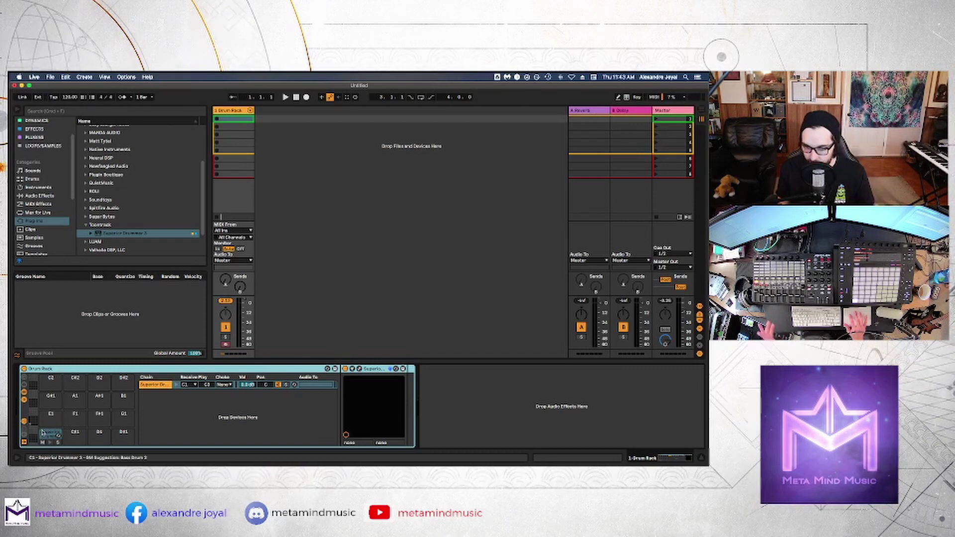
left_click(281, 411)
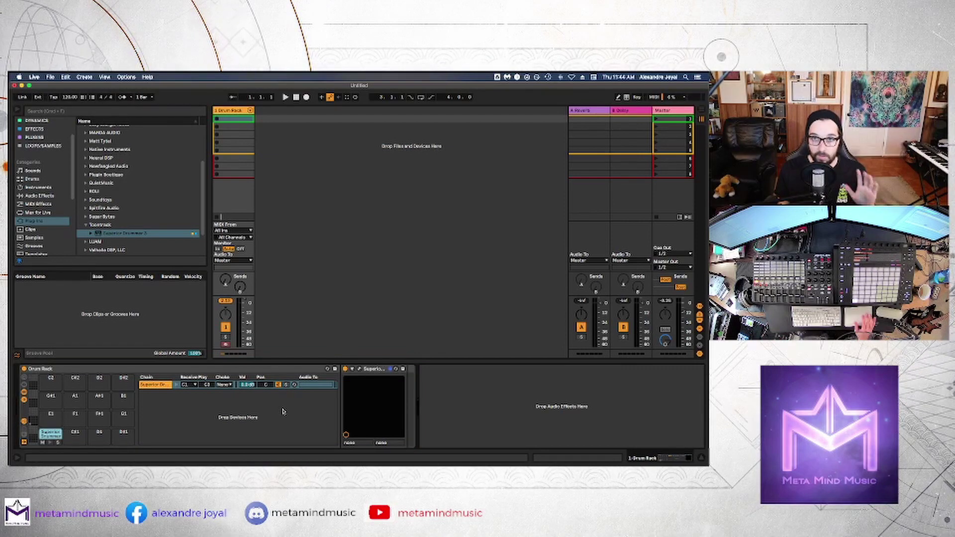
Step: Audition the kick, rack tom 1 and hi-hat in Superior Drummer 3, then close its window
left_click(360, 369)
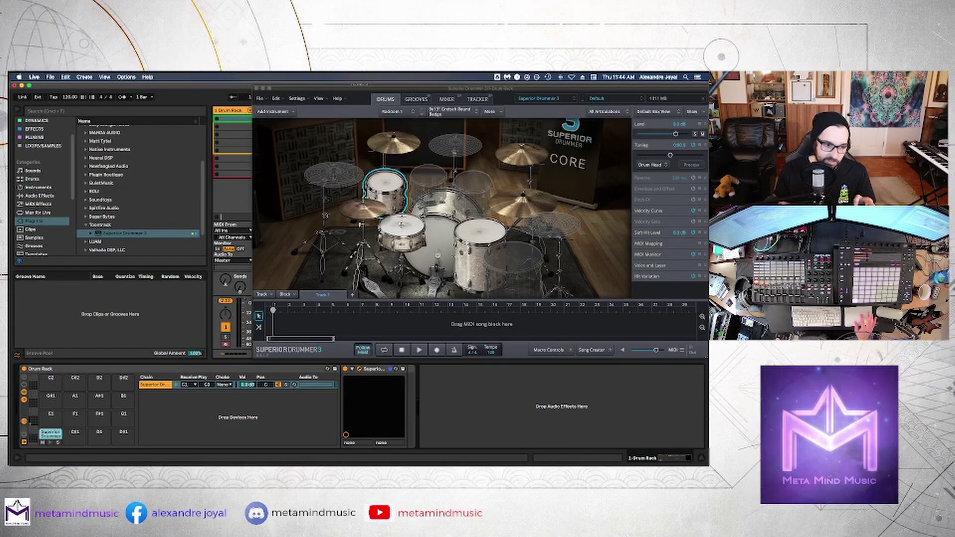
left_click(437, 229)
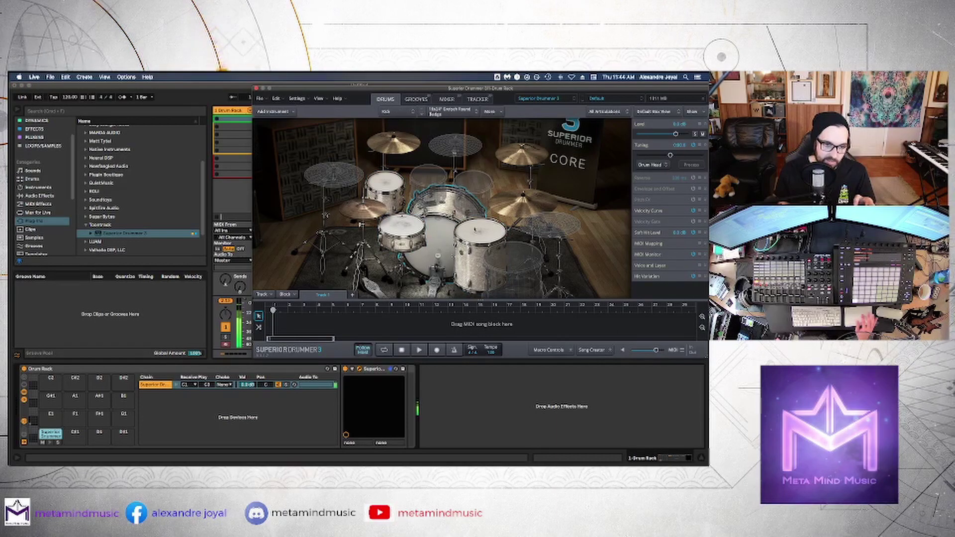
left_click(388, 173)
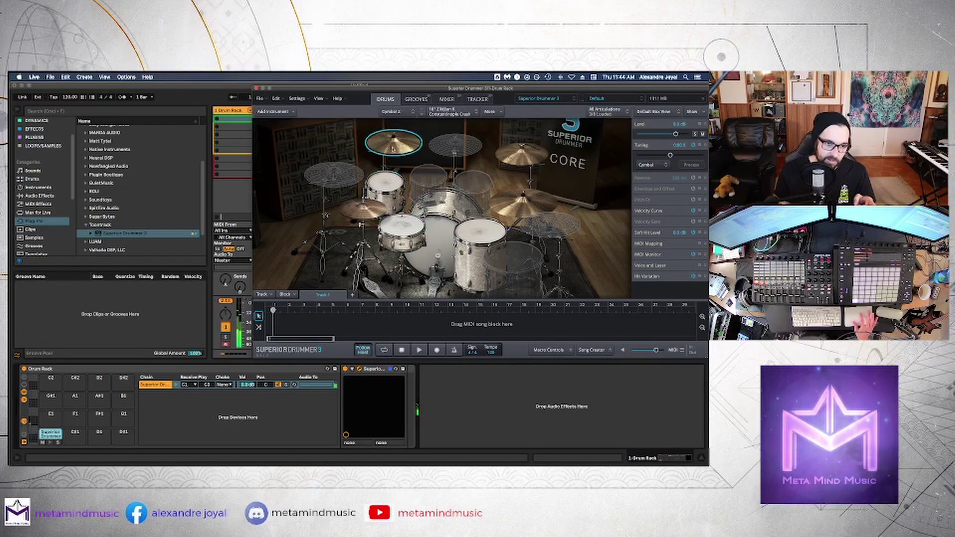
left_click(363, 208)
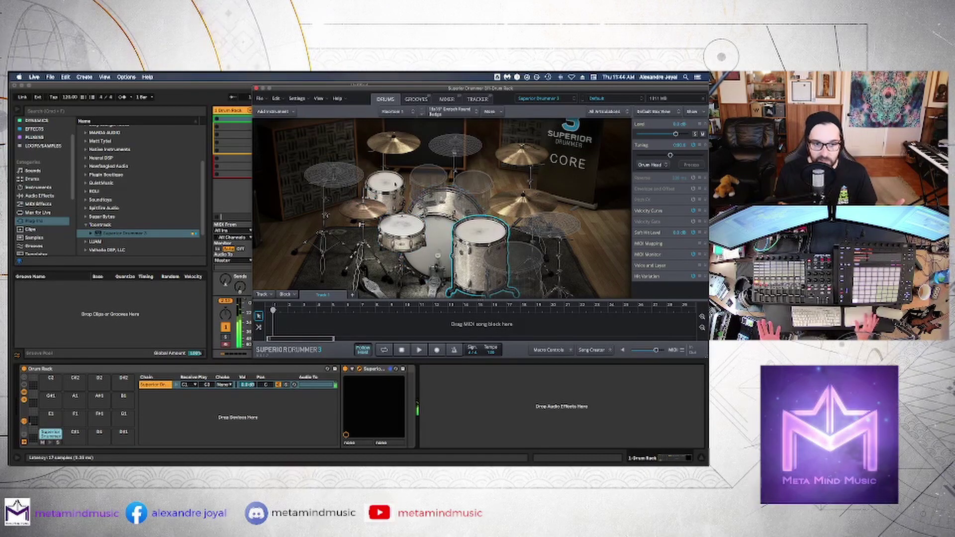
left_click(256, 88)
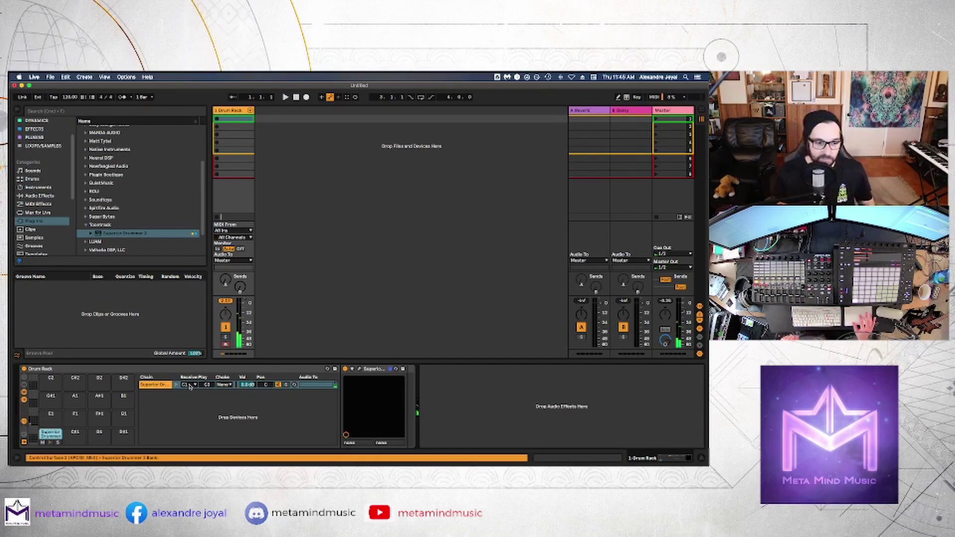
Step: Set the Superior Drummer chain's Receive to All Notes, keeping Play at C3
left_click(189, 387)
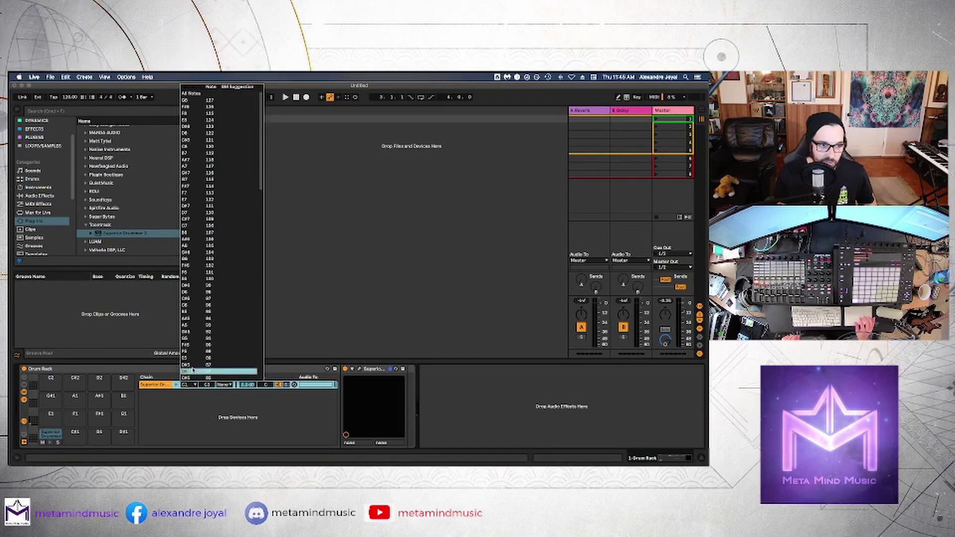
left_click(190, 95)
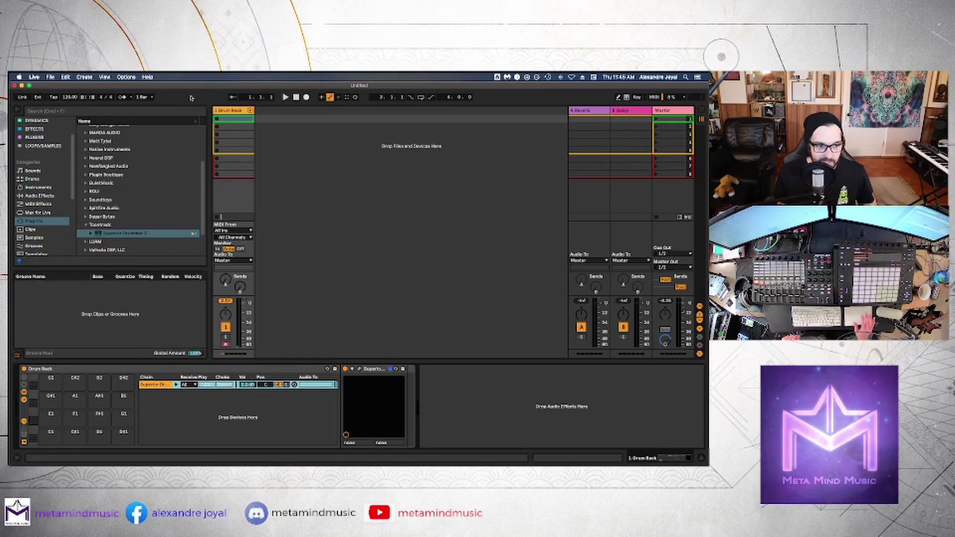
left_click(190, 387)
left_click(236, 96)
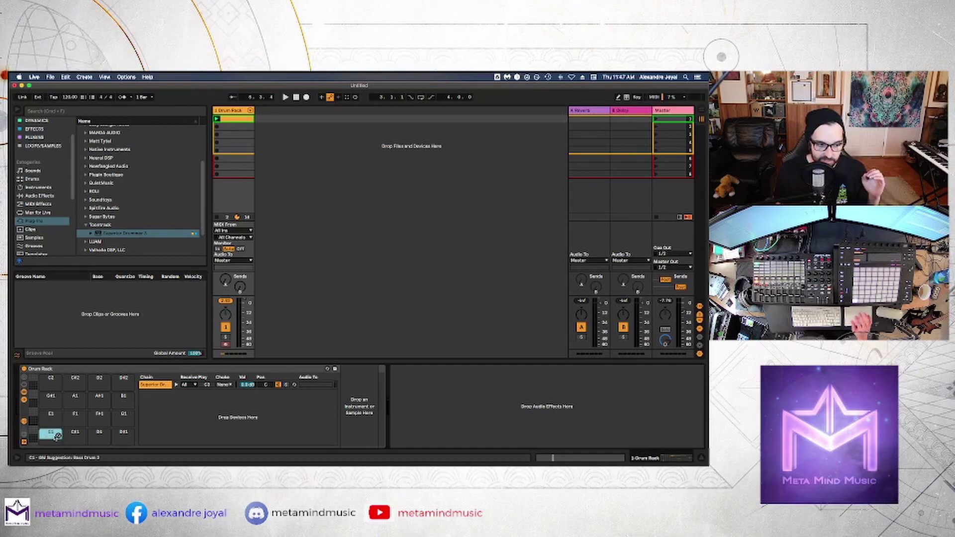
Step: Create an empty chain on pad C1 receiving note C1, and add a Kick chain on pad C#1
right_click(185, 402)
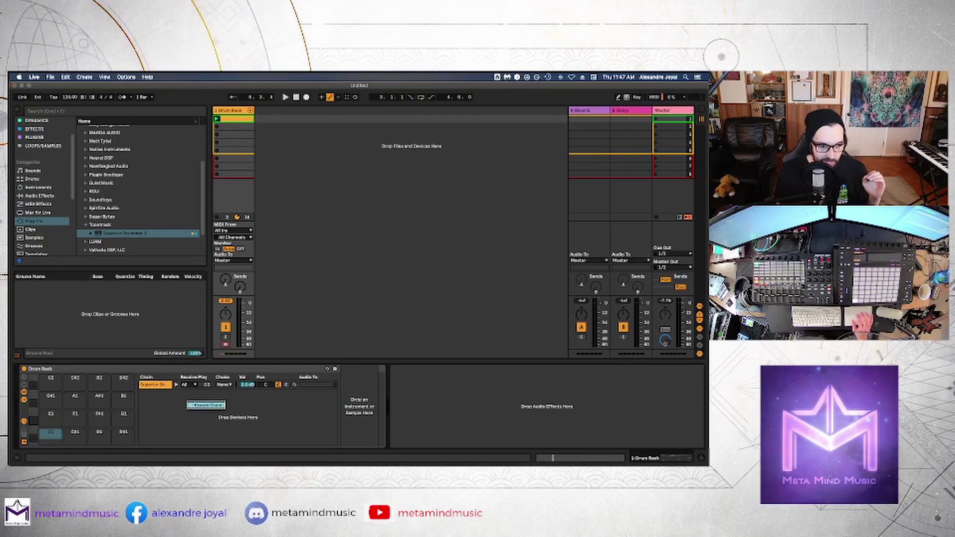
left_click(198, 408)
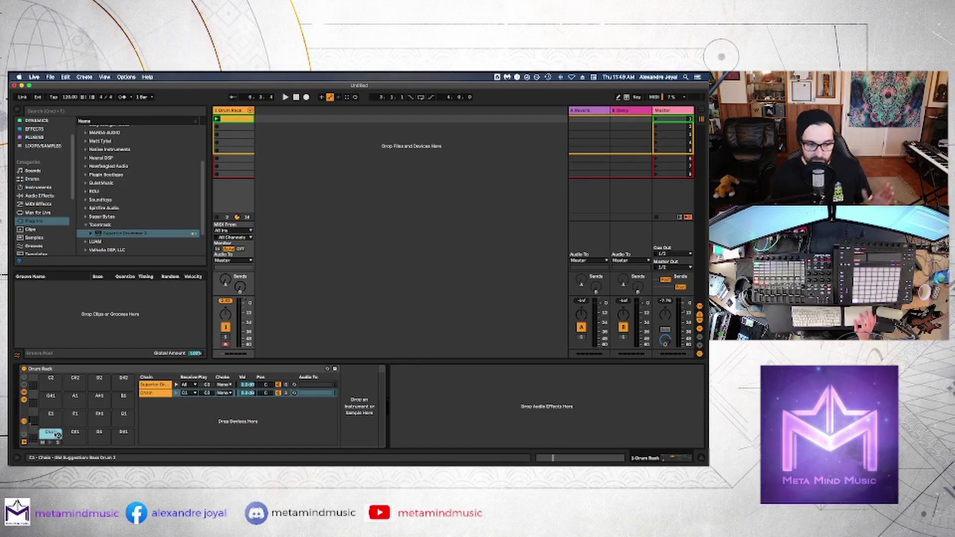
left_click(188, 393)
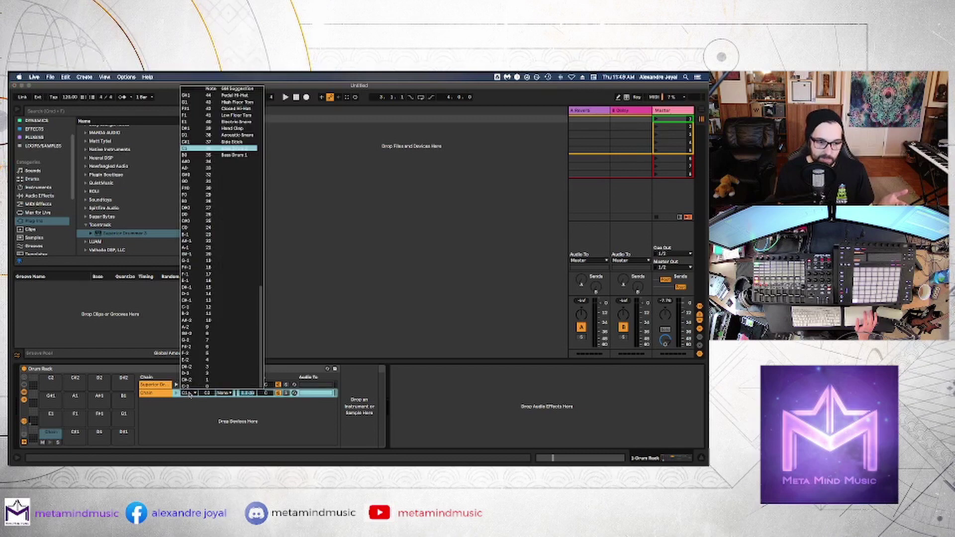
left_click(233, 148)
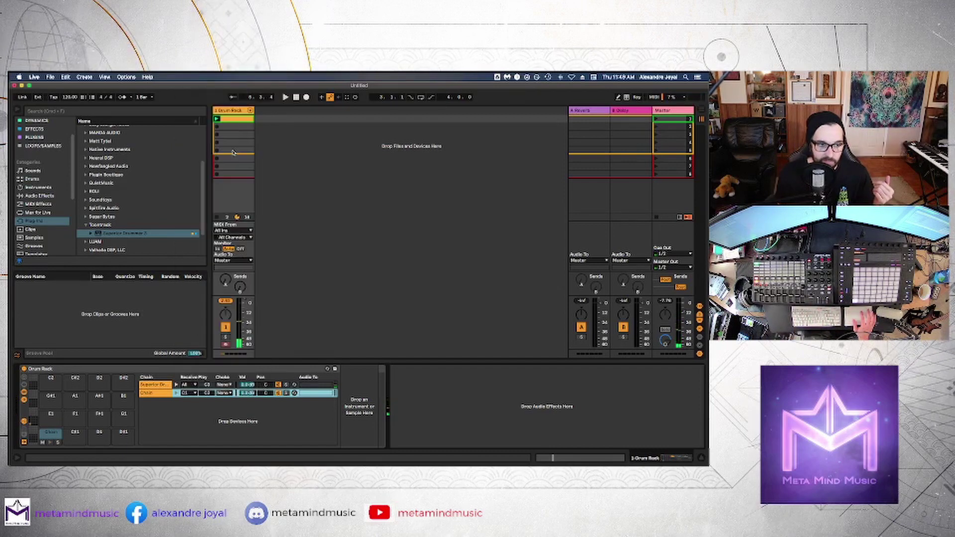
left_click(50, 431)
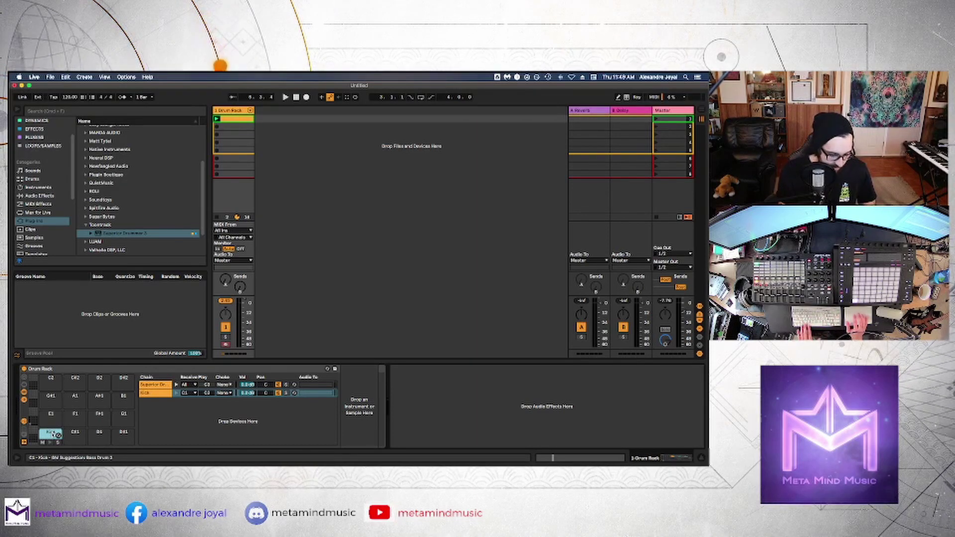
left_click_drag(77, 437, 78, 437)
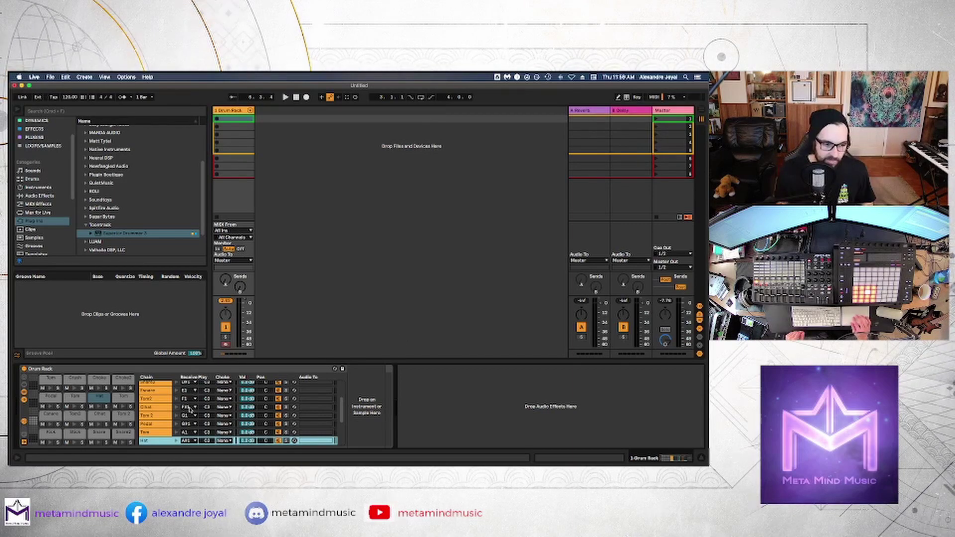
scroll(158, 409, "down", 5)
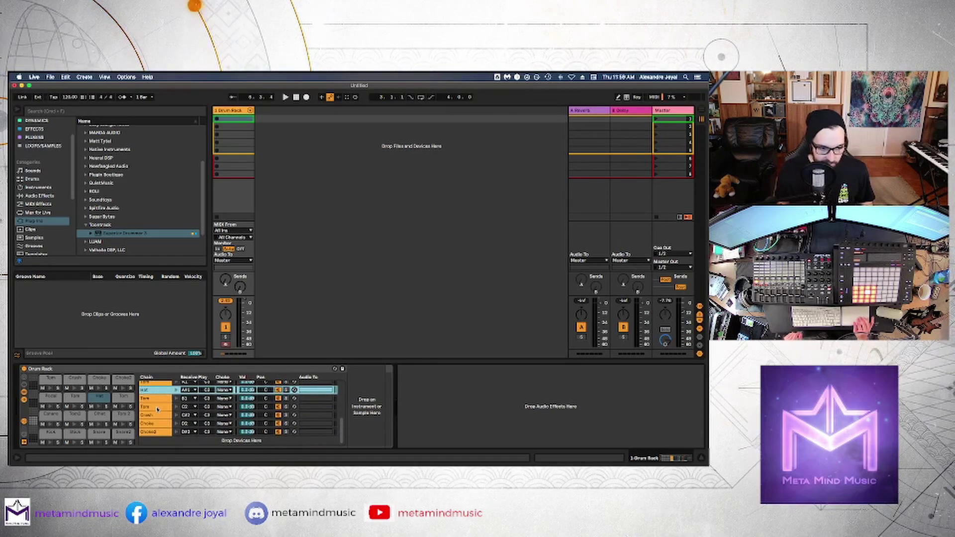
scroll(158, 410, "up", 6)
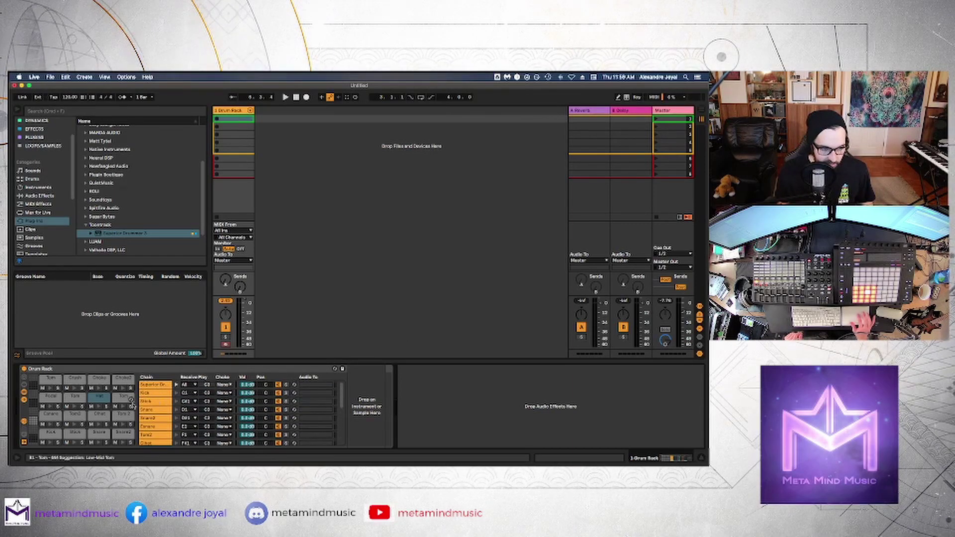
Step: Group the Stick, Snare, second snare and Conga chains into one nested rack
left_click(146, 410)
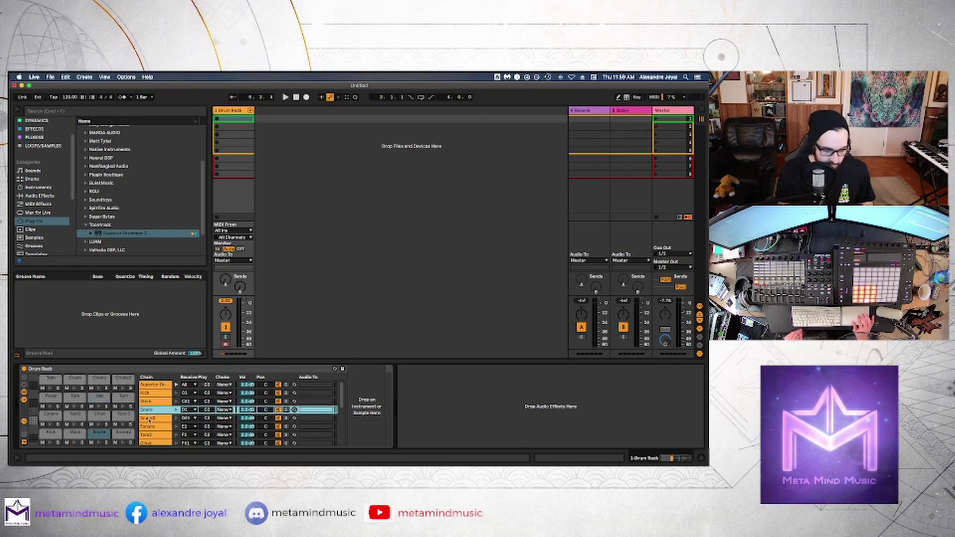
left_click(148, 419, "shift")
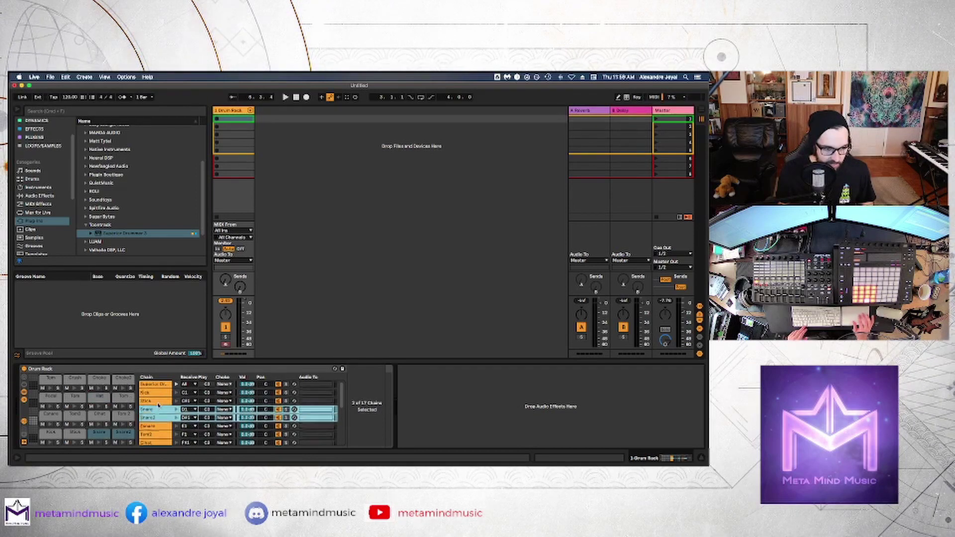
left_click(157, 401)
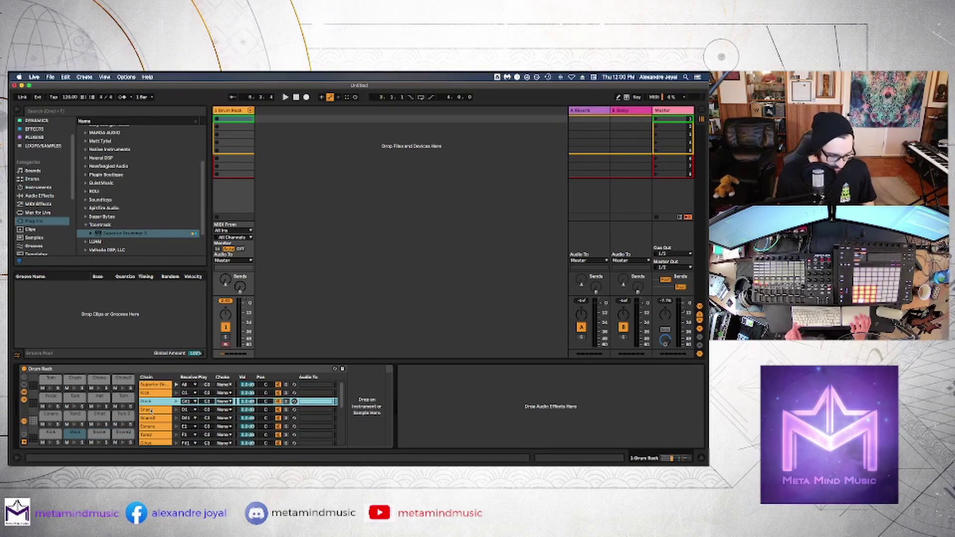
left_click(151, 410, "shift")
left_click(151, 418, "shift")
left_click(149, 427, "shift")
scroll(149, 422, "down", 5)
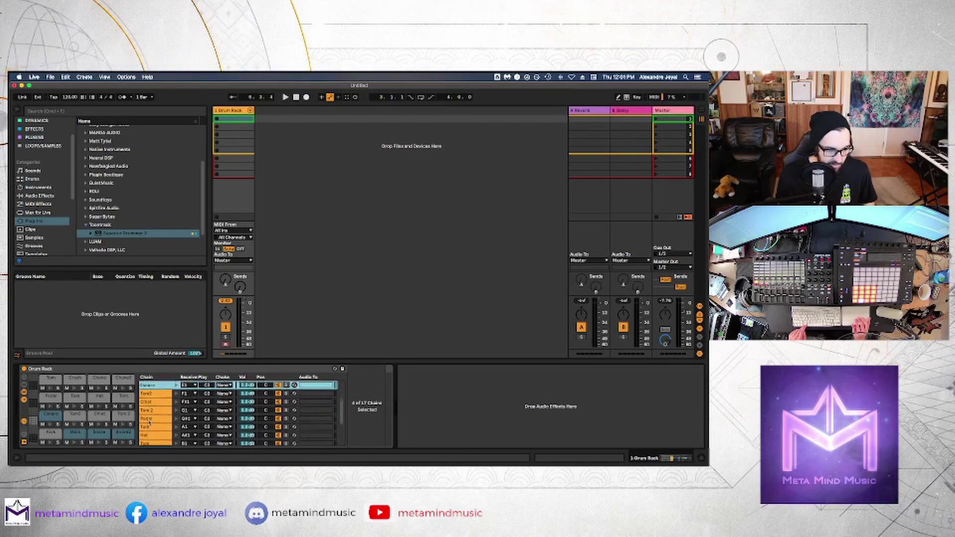
scroll(149, 423, "up", 4)
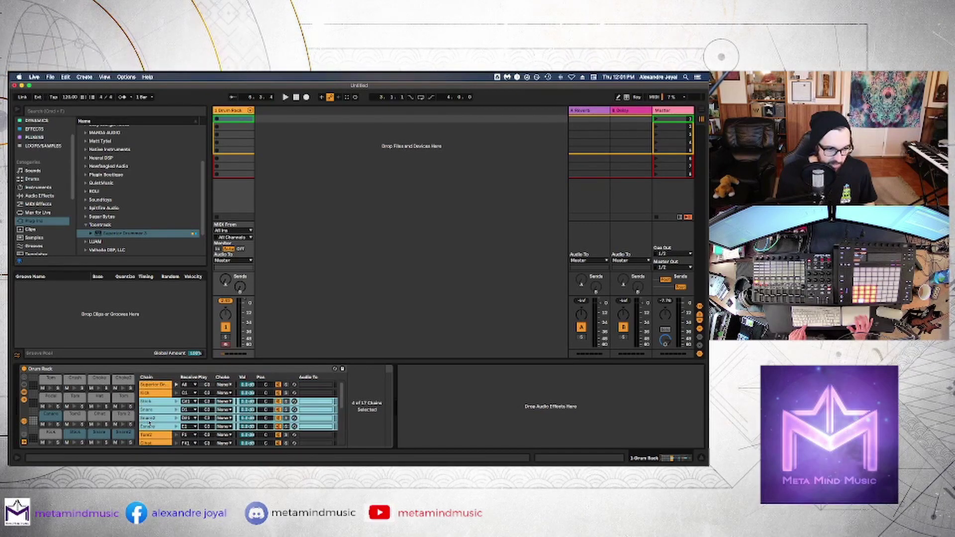
right_click(150, 406)
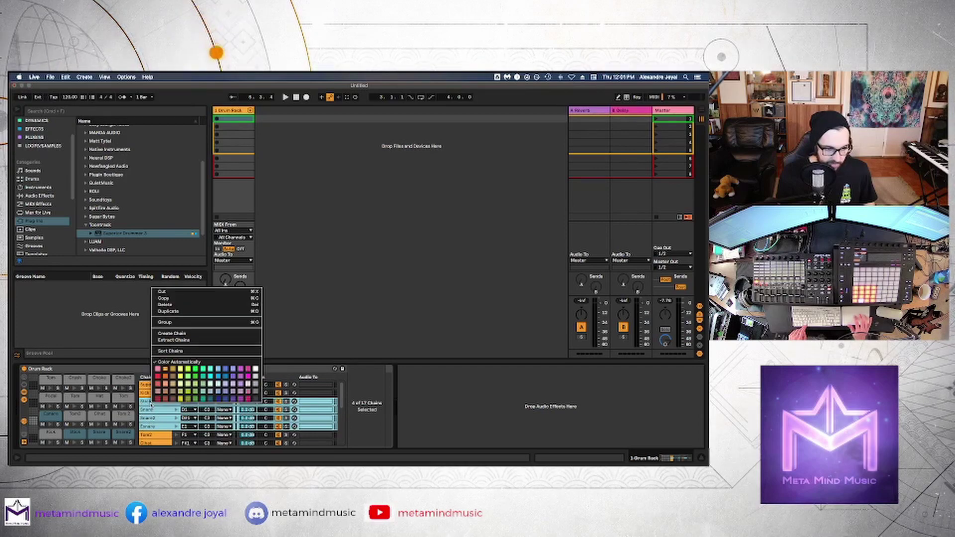
left_click(182, 324)
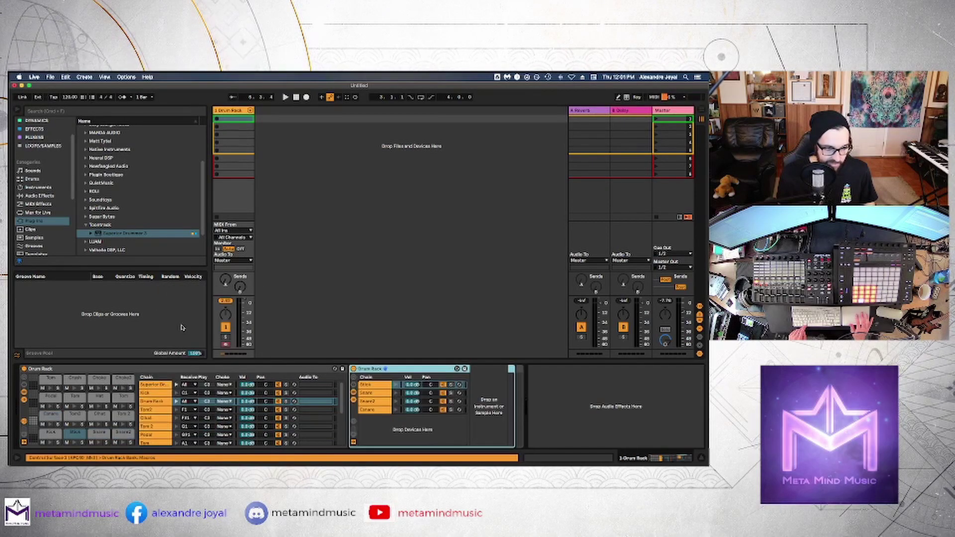
Step: Rename the new group chain 'Snare' and select its four inner chains
right_click(151, 405)
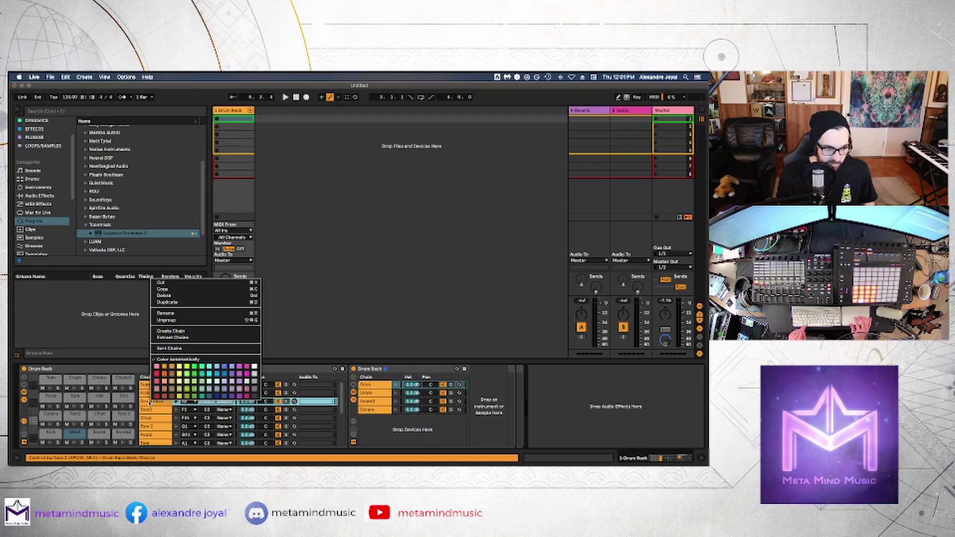
left_click(164, 316)
type("Snare")
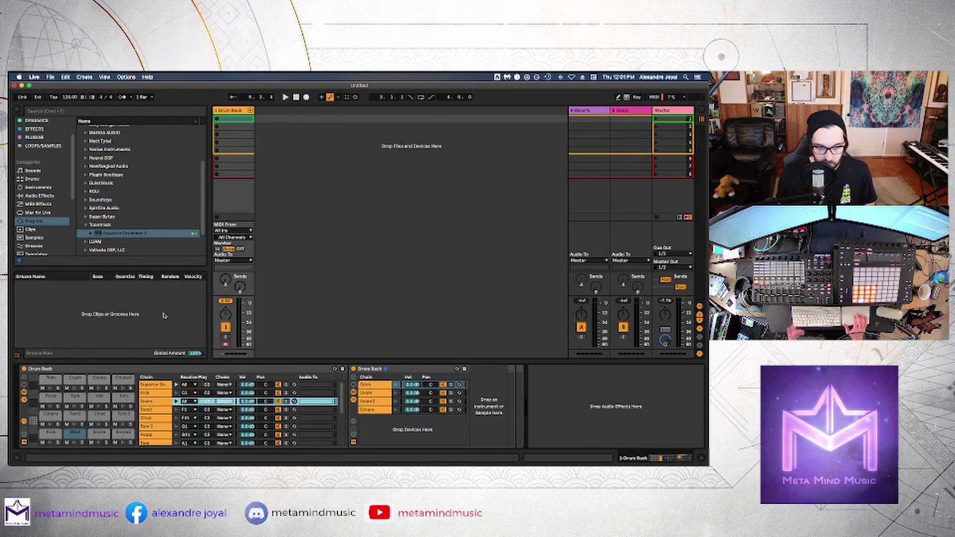
left_click(369, 409)
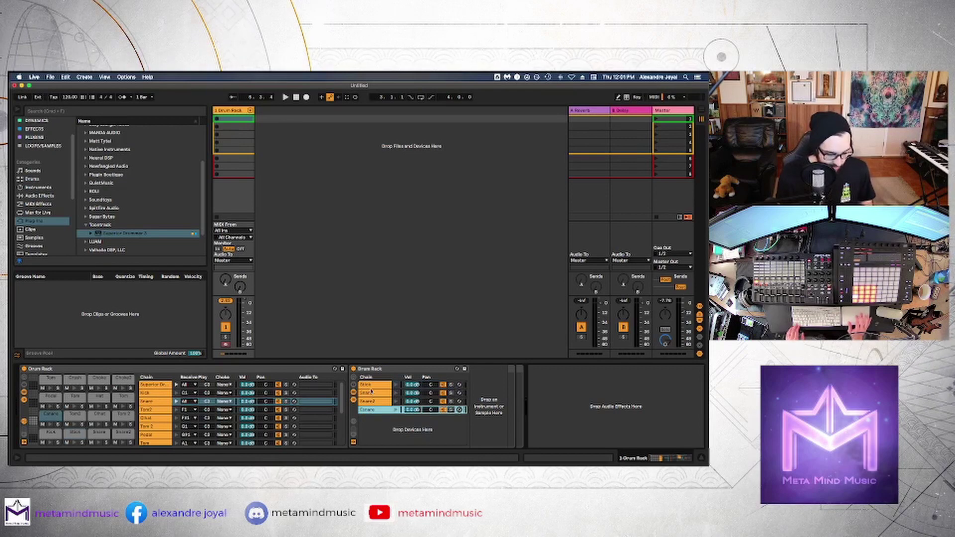
left_click(373, 385, "shift")
right_click(373, 386)
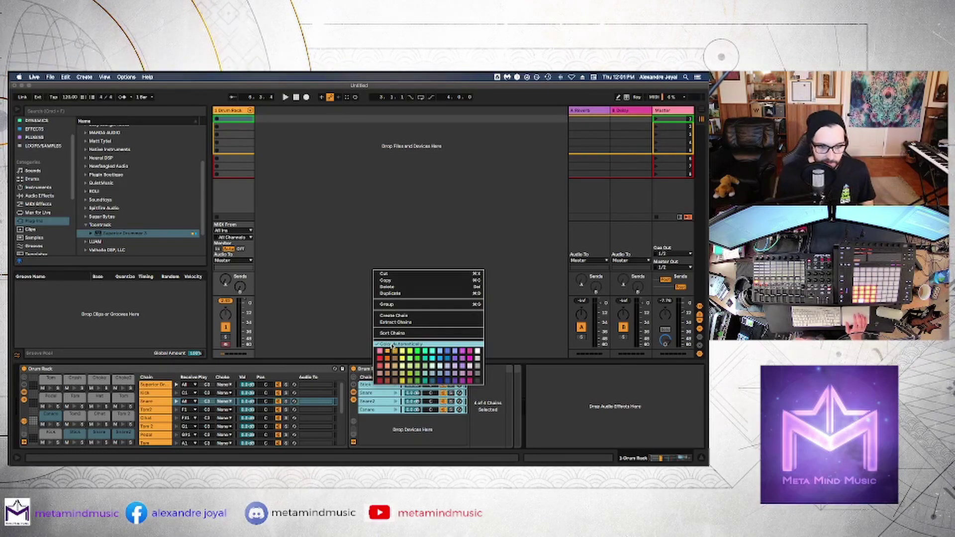
left_click(383, 428)
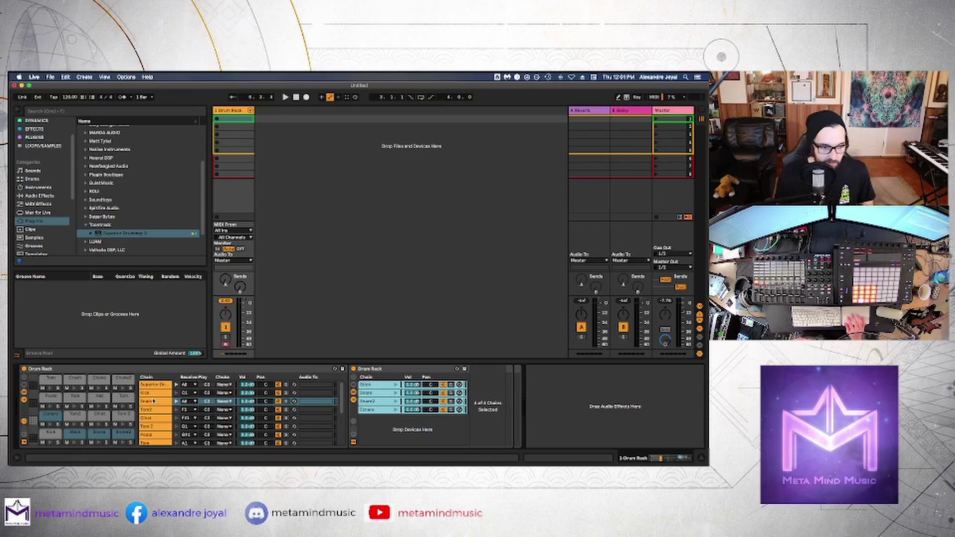
Step: Colour the Kick chain red, then select the Tom2 chain
left_click(152, 394)
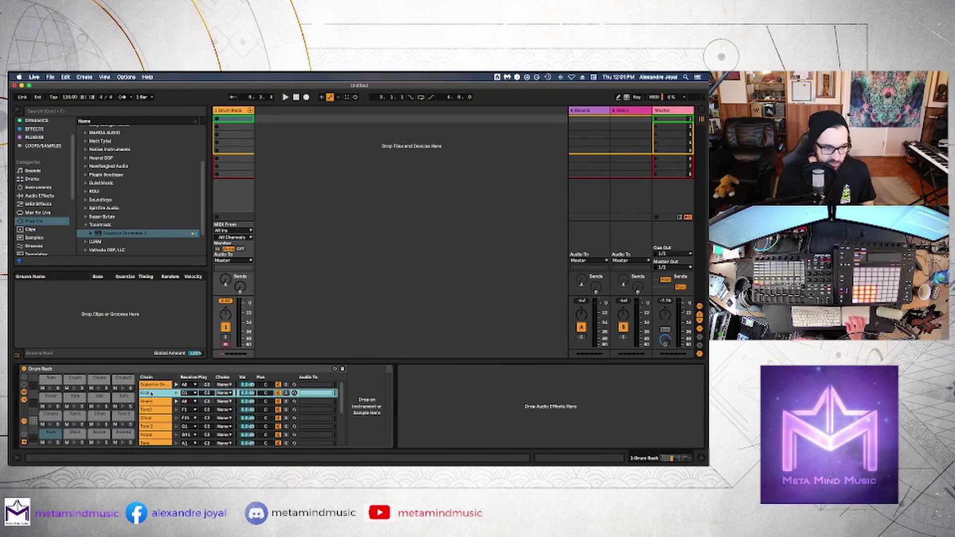
right_click(152, 394)
left_click(159, 364)
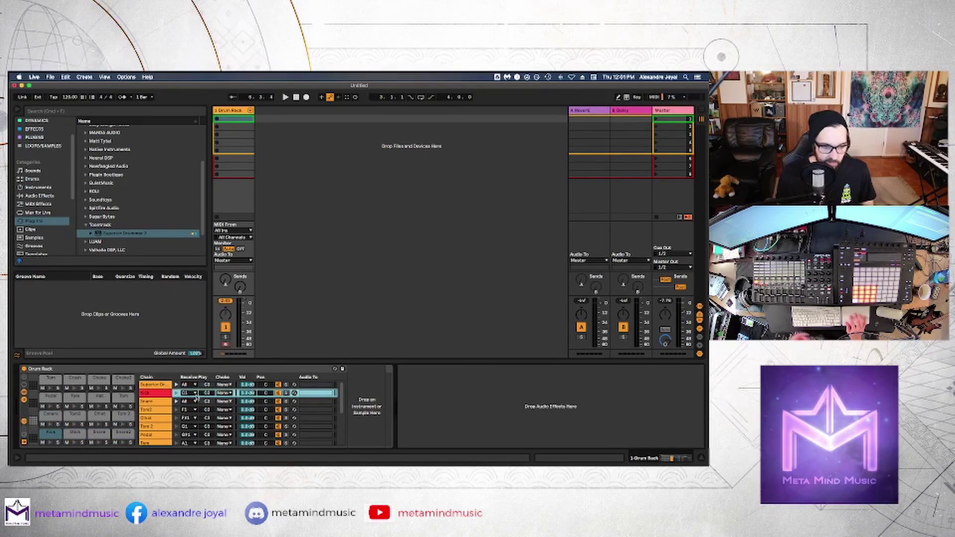
scroll(159, 398, "down", 1)
left_click(152, 400)
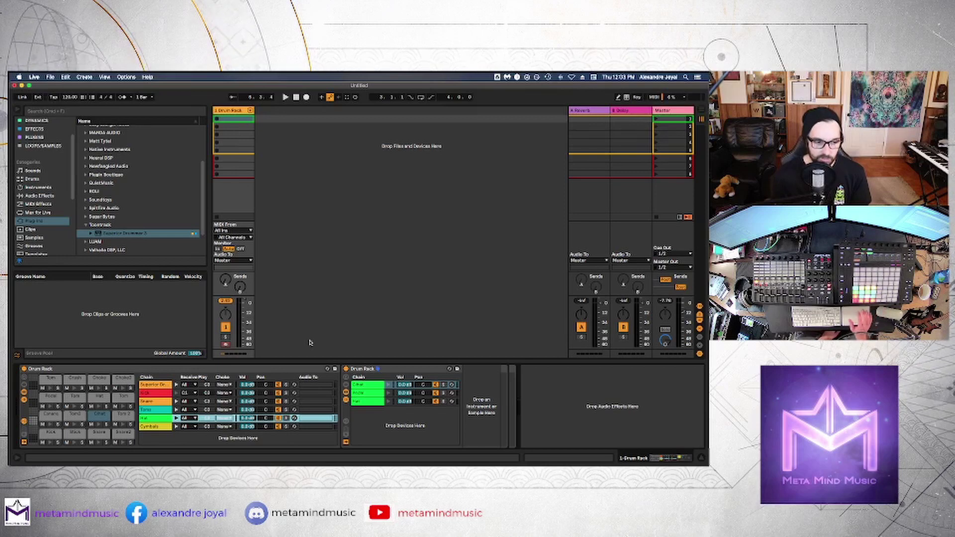
left_click(154, 386)
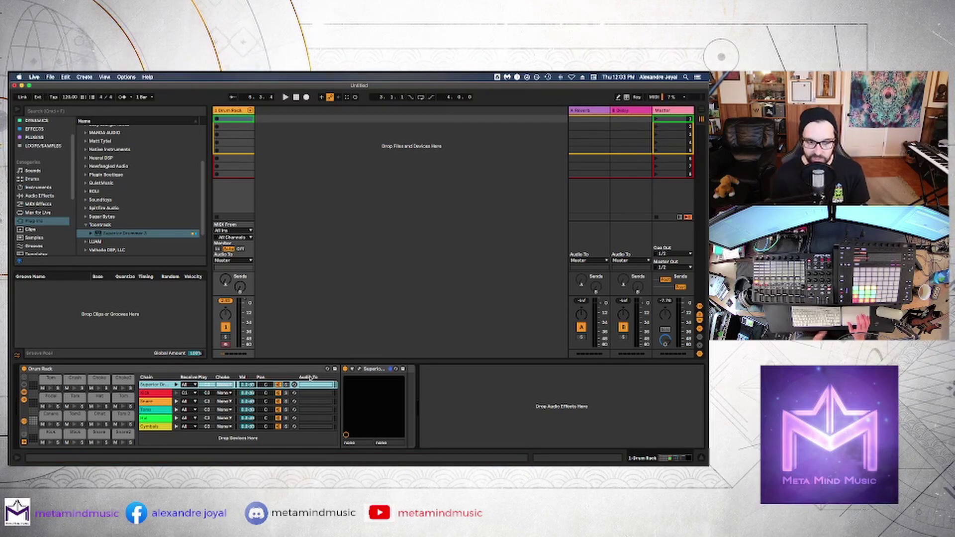
Step: Open Superior Drummer 3's plug-in window from the device's wrench button
left_click(360, 369)
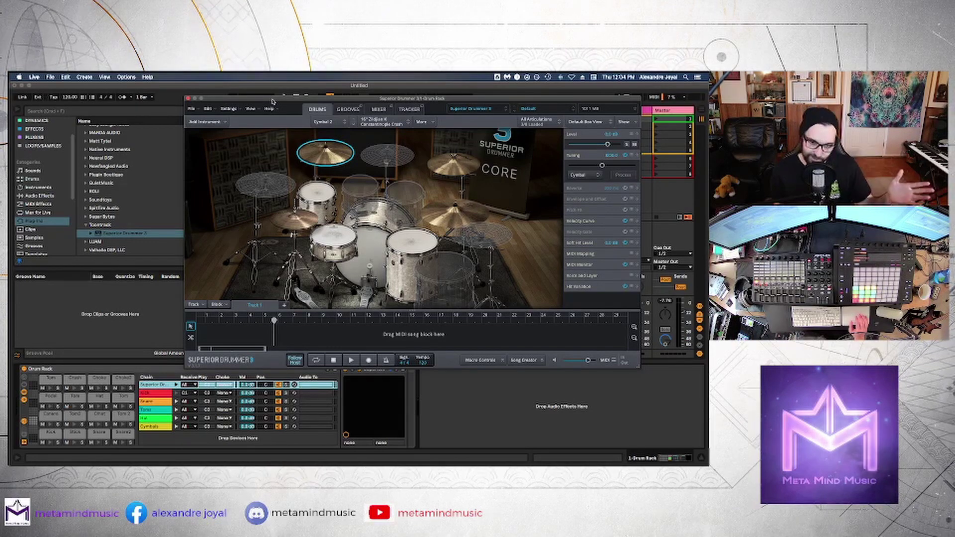
Step: On Superior Drummer 3's mixer page, apply multichannel outputs so each channel gets its own output pair
left_click(376, 111)
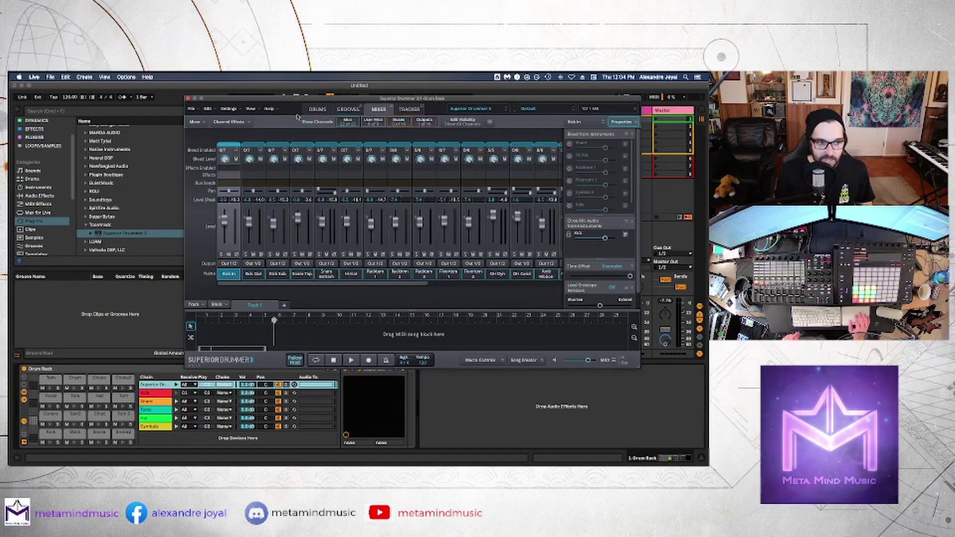
left_click(202, 124)
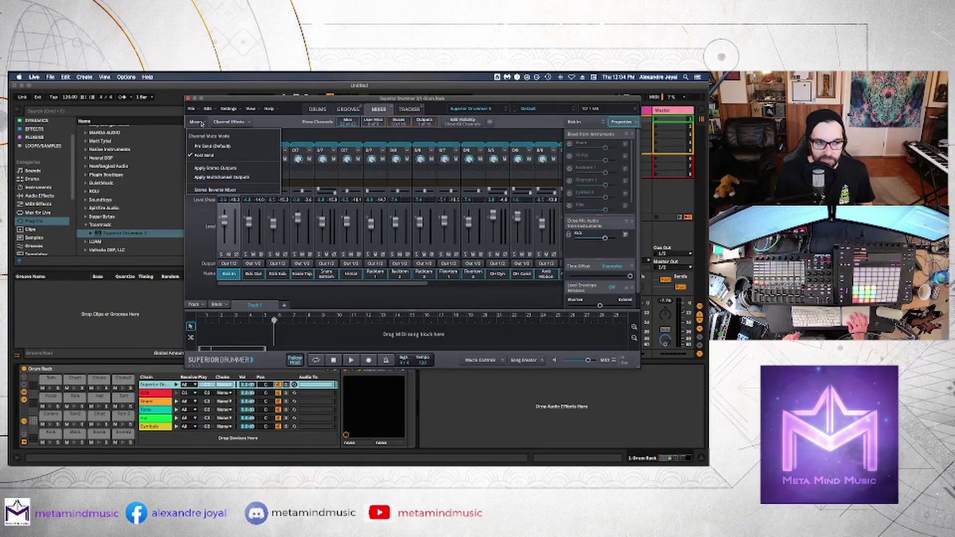
left_click(214, 178)
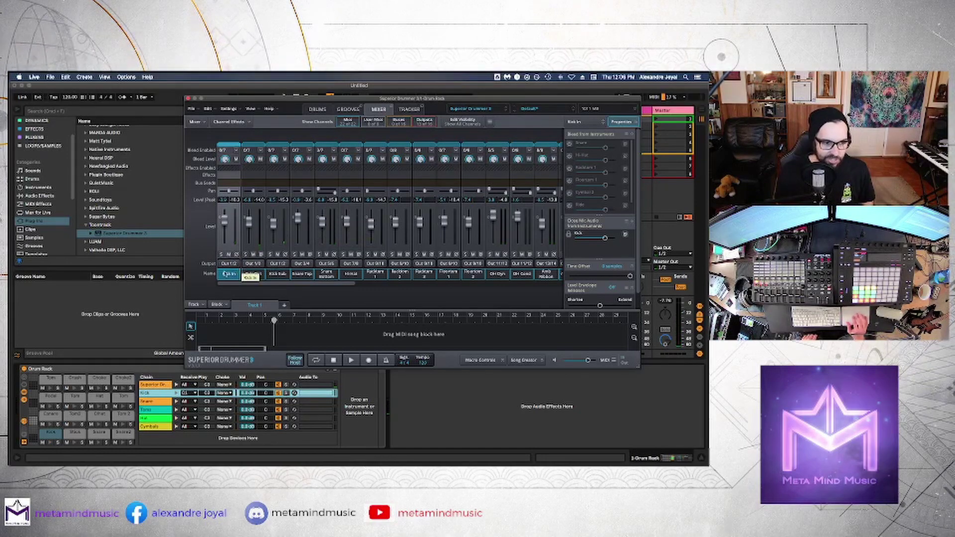
Step: Scroll through the Superior Drummer 3 mixer and check where the Kick In channel is routed
scroll(235, 267, "right", 5)
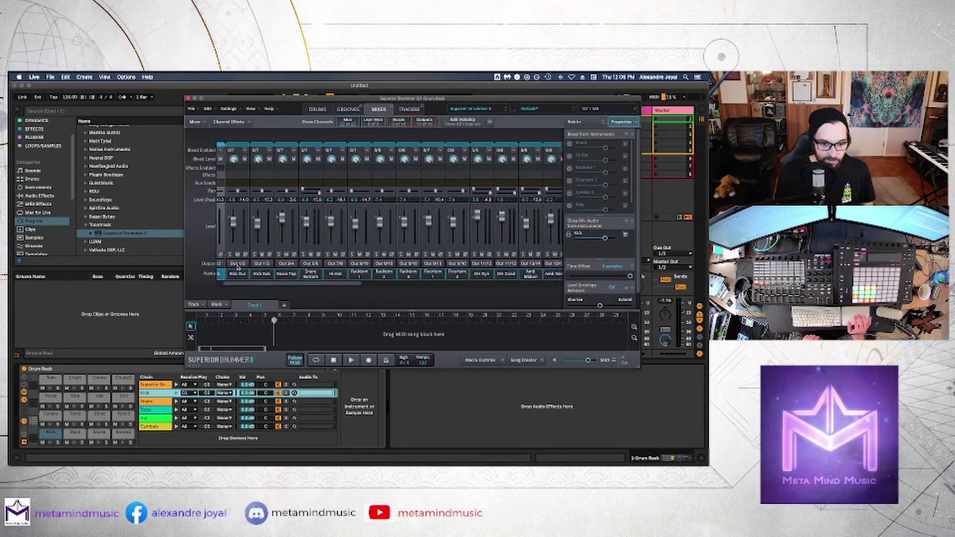
scroll(237, 267, "right", 10)
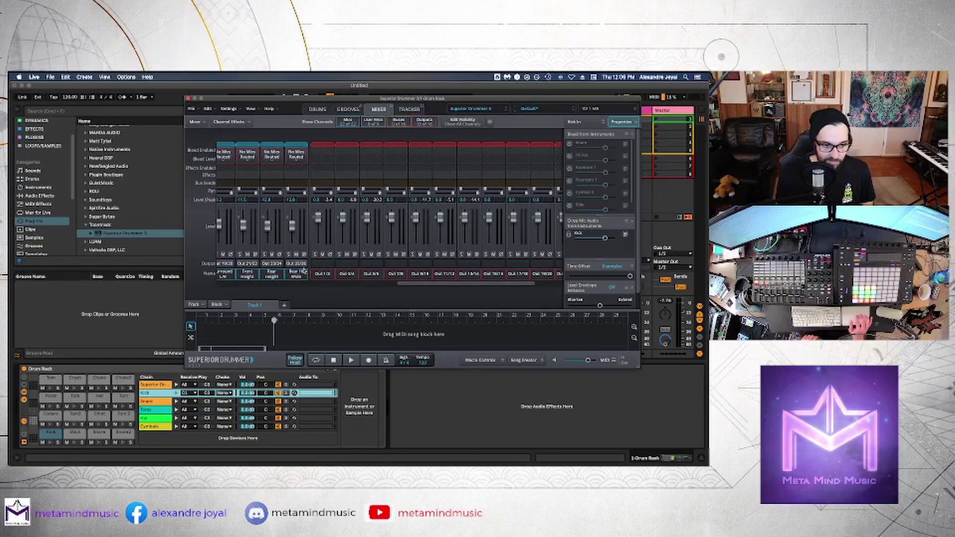
scroll(313, 269, "left", 15)
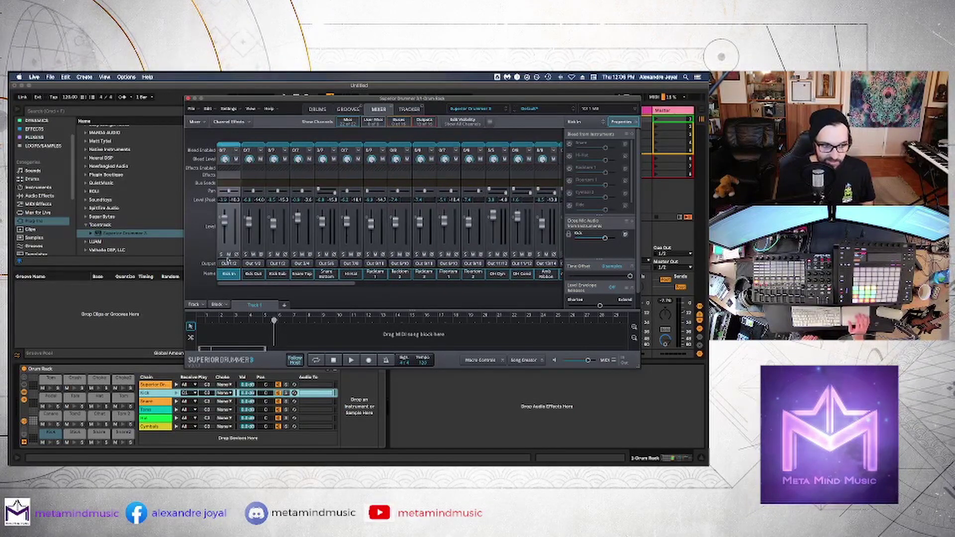
left_click(228, 263)
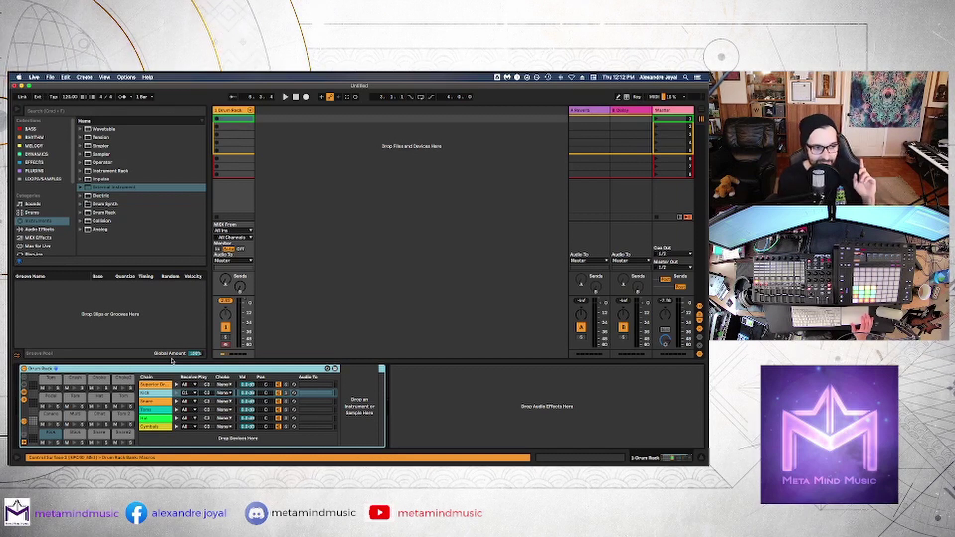
Step: Load External Instrument into the Kick chain and show the Drum Rack chains as tracks
left_click(109, 189)
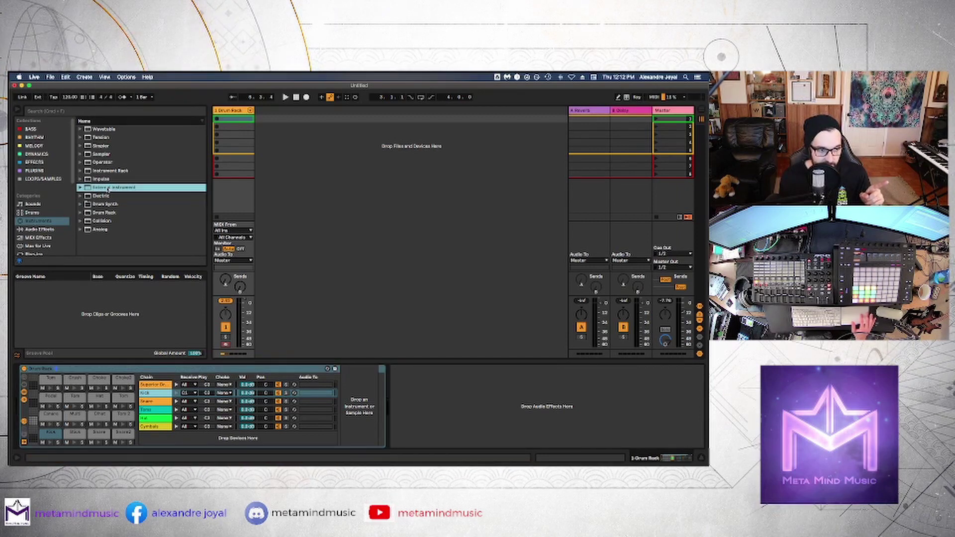
left_click(159, 393)
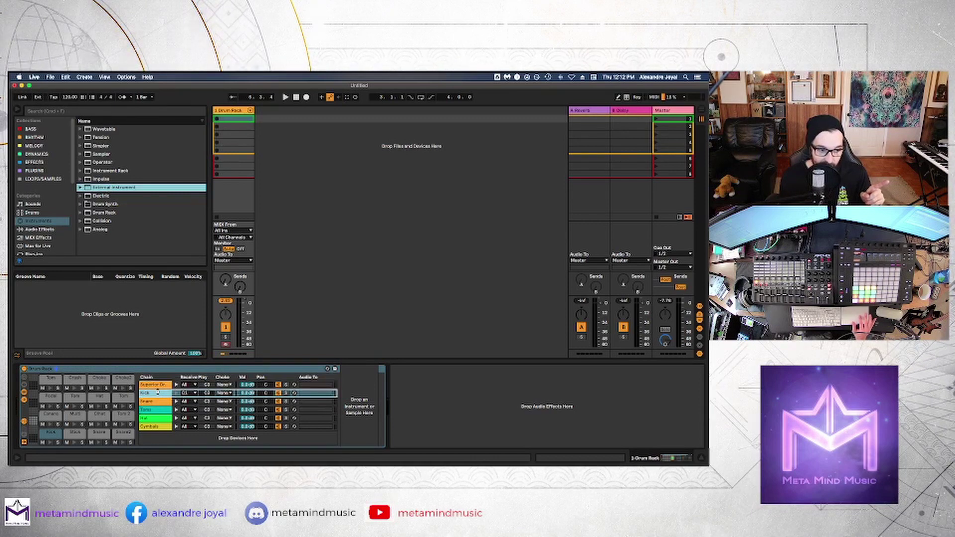
key("Return")
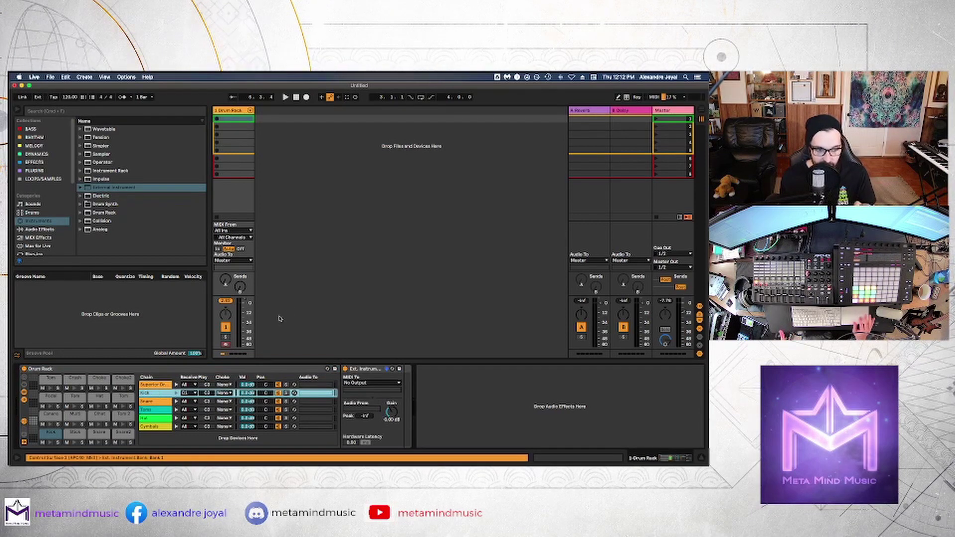
left_click(250, 111)
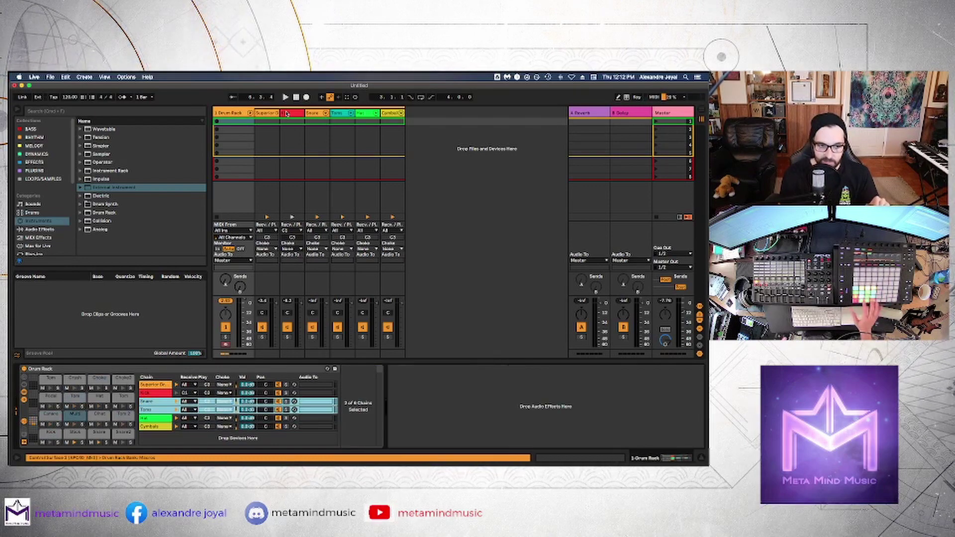
Step: Send the Kick chain's External Instrument MIDI to Superior Drummer 3
left_click(158, 394)
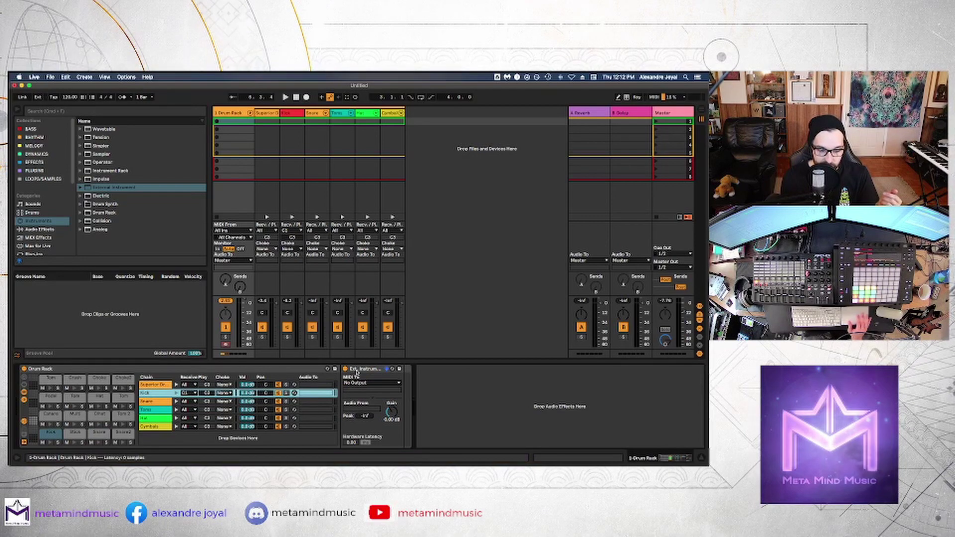
left_click(366, 384)
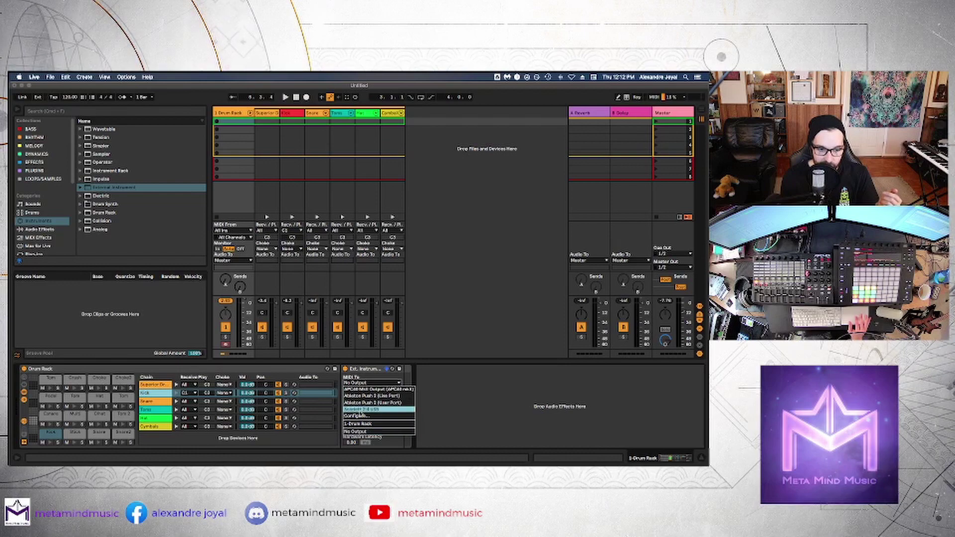
left_click(359, 424)
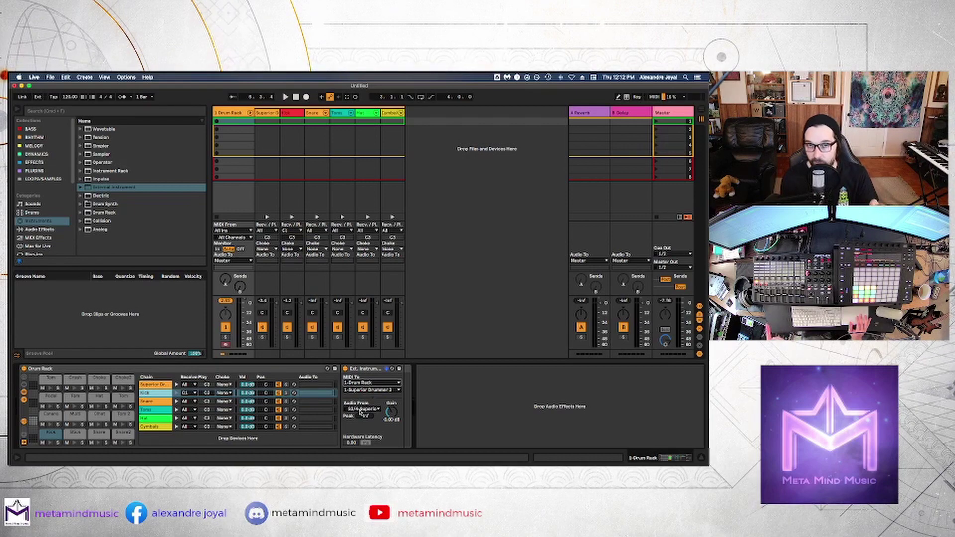
Step: Take the Kick chain's audio from Superior Drummer 3 output S27/28, then close the plug-in
left_click(174, 384)
left_click(359, 370)
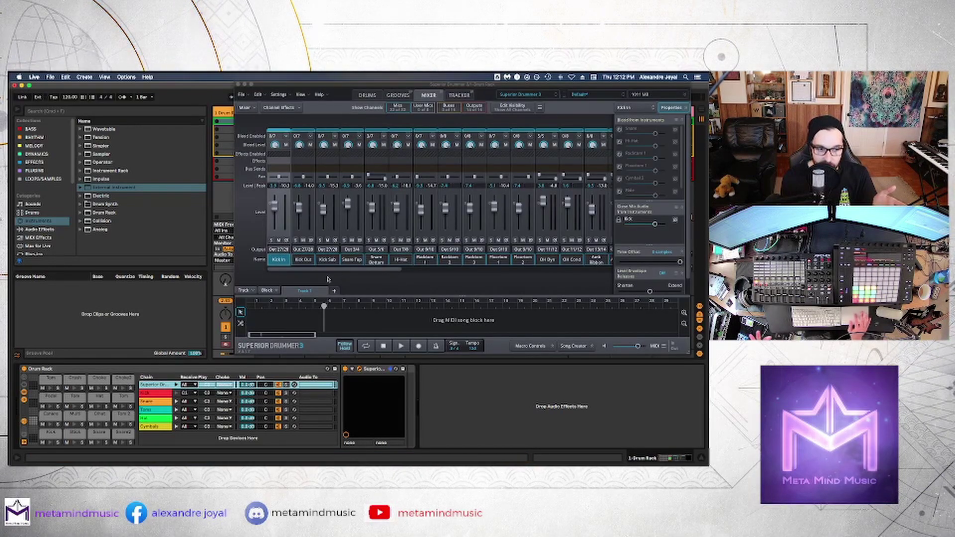
left_click(146, 393)
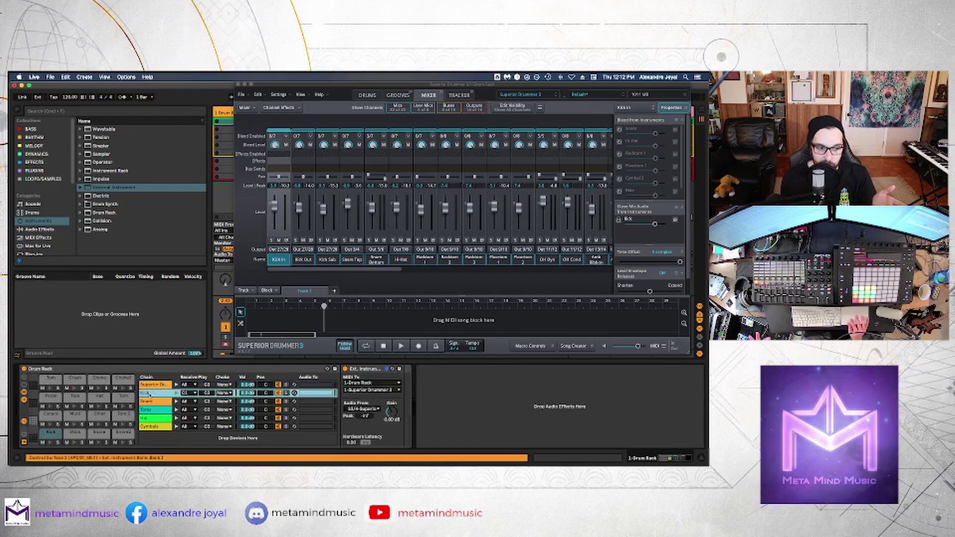
left_click(372, 408)
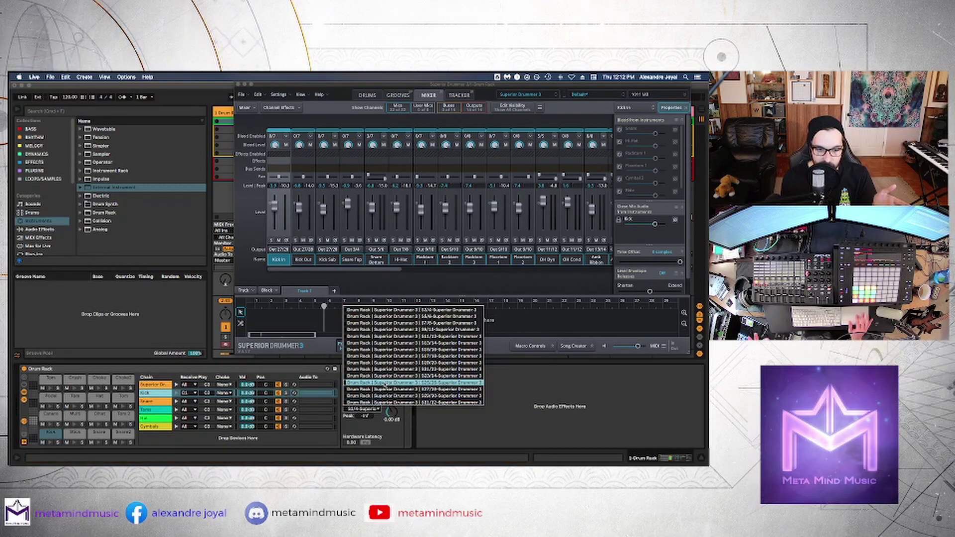
left_click(384, 389)
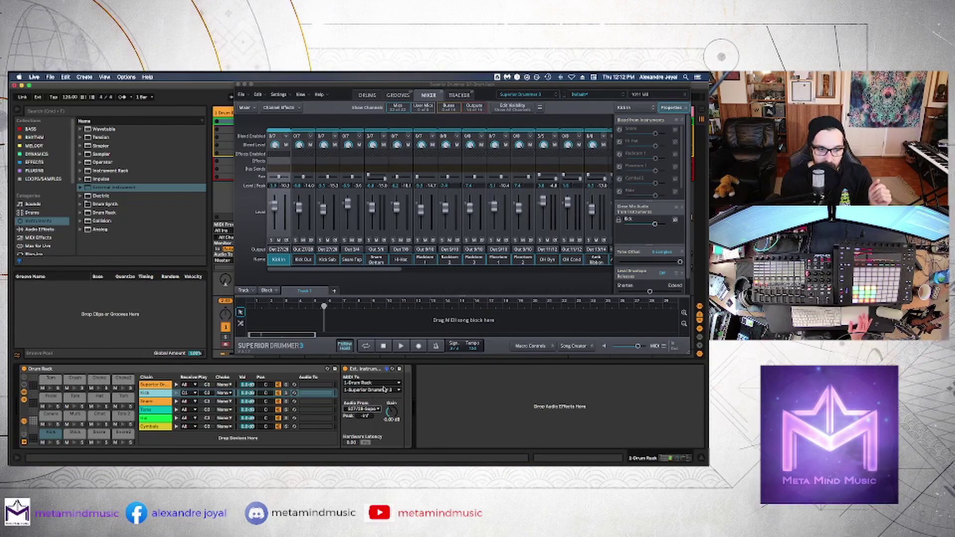
left_click(238, 85)
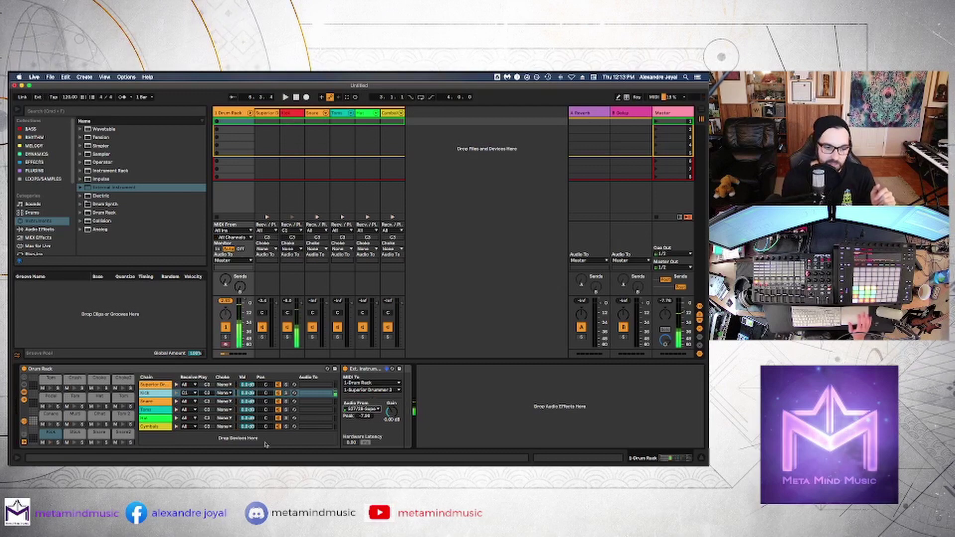
Step: Copy the Kick's External Instrument and paste it as a new chain in the Snare's nested Drum Rack
right_click(363, 370)
left_click(377, 280)
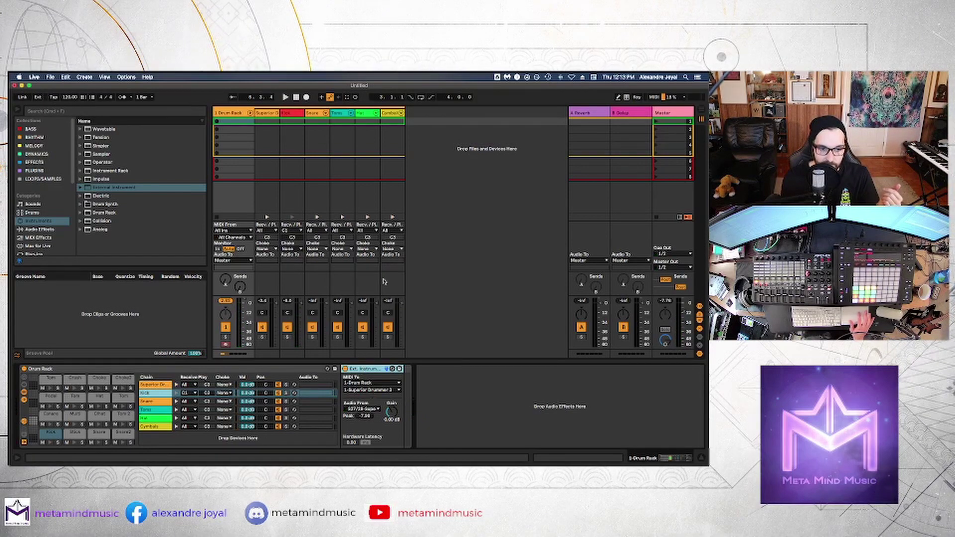
left_click(152, 401)
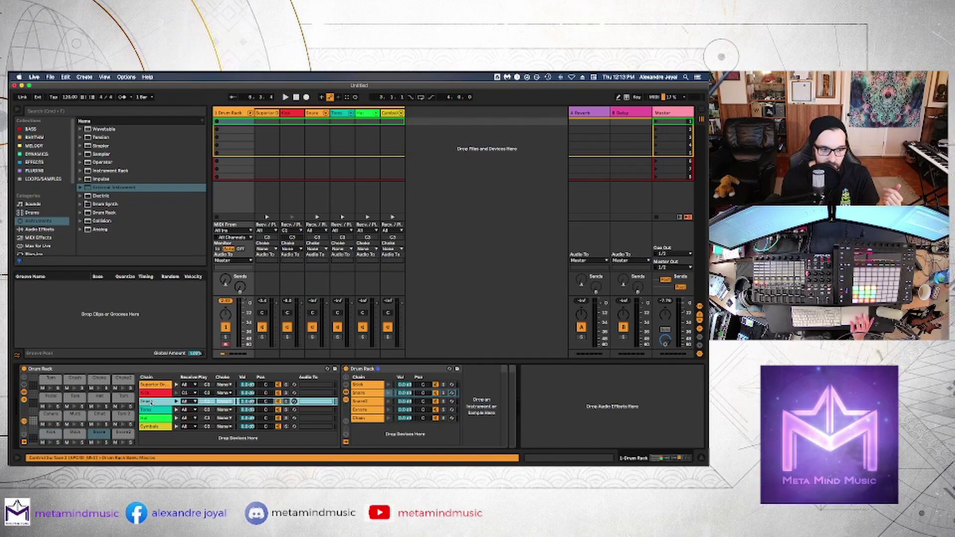
right_click(398, 437)
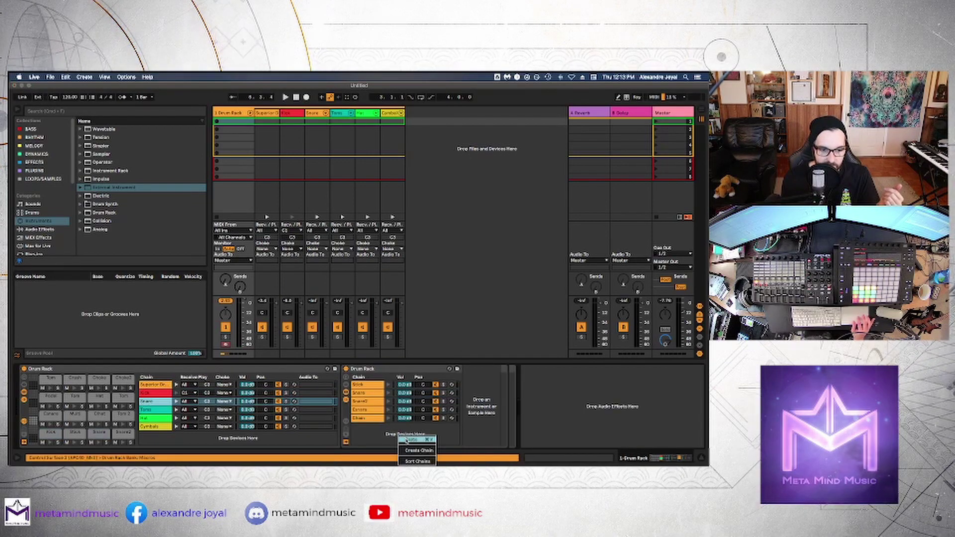
left_click(411, 440)
Step: Move the pasted External Instrument chain to the top and open the Superior Drummer 3 mixer
left_click(369, 429)
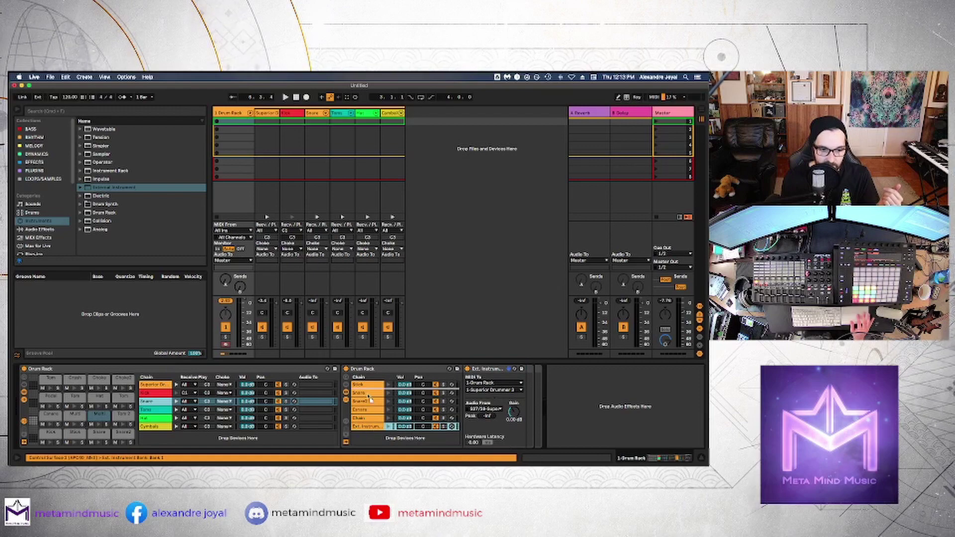
left_click_drag(367, 387, 366, 386)
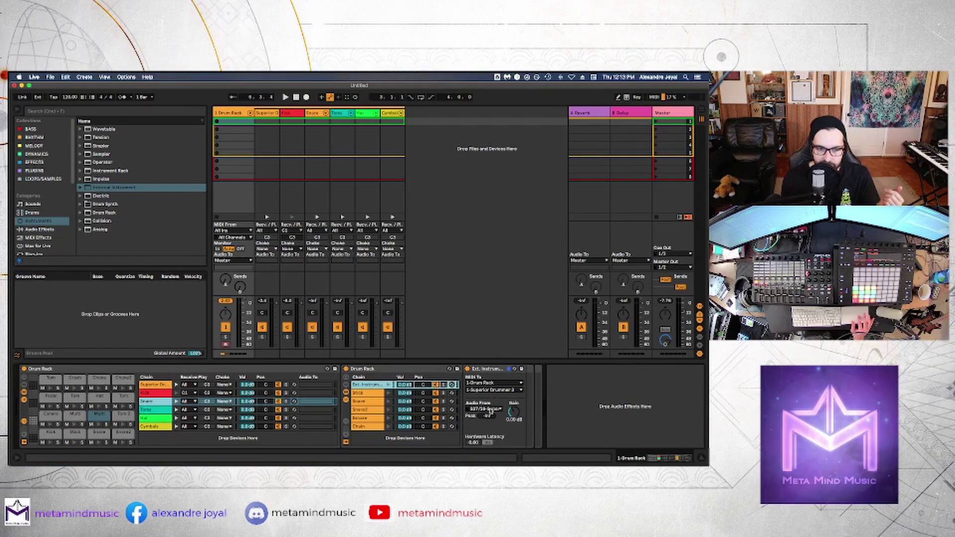
left_click(147, 386)
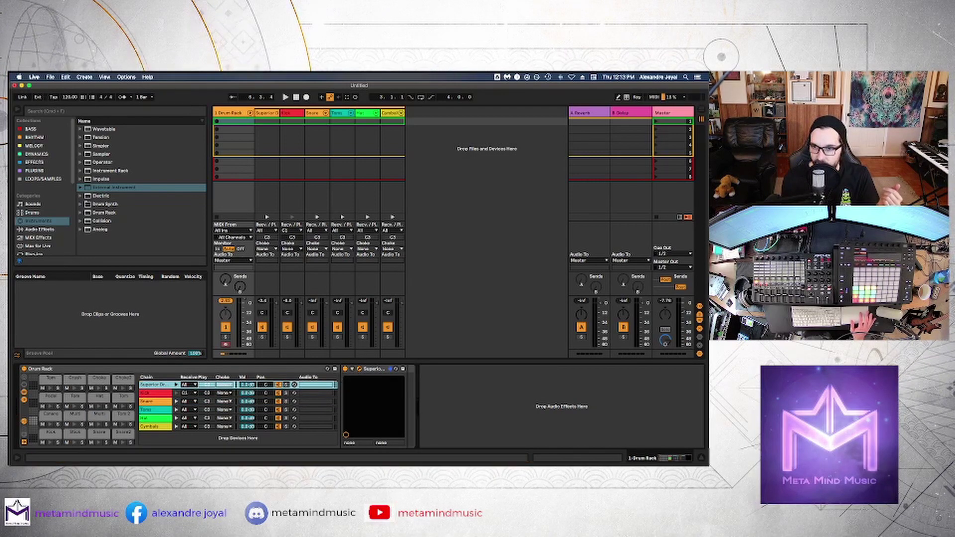
left_click(359, 368)
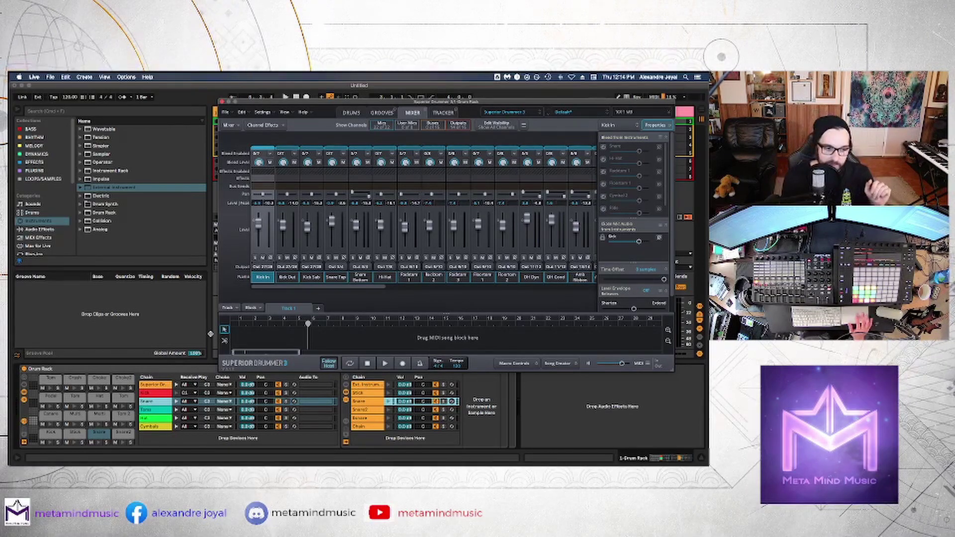
Step: Inspect the Snare's Ext. Instrument chain and the Toms' nested chains, dismissing the option menus unchanged
left_click(368, 385)
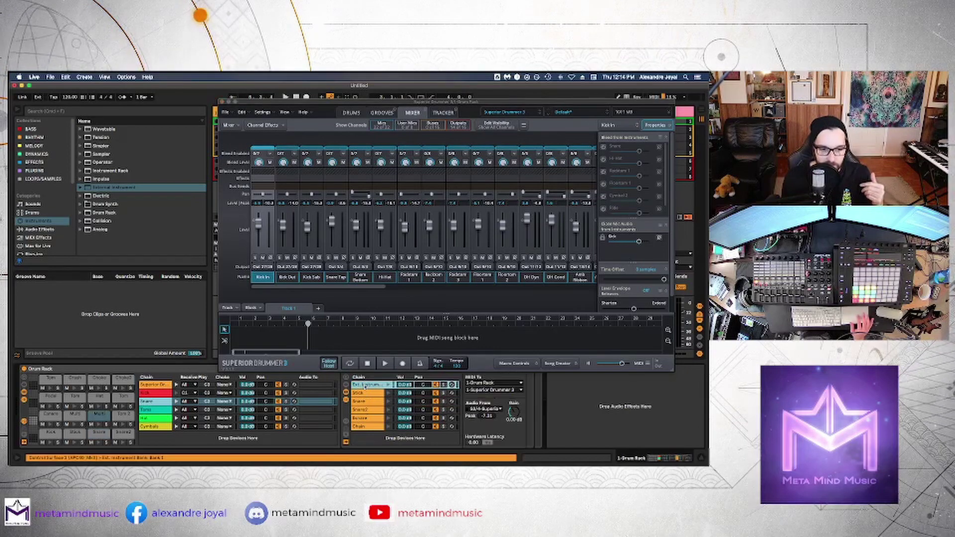
right_click(368, 385)
left_click(383, 278)
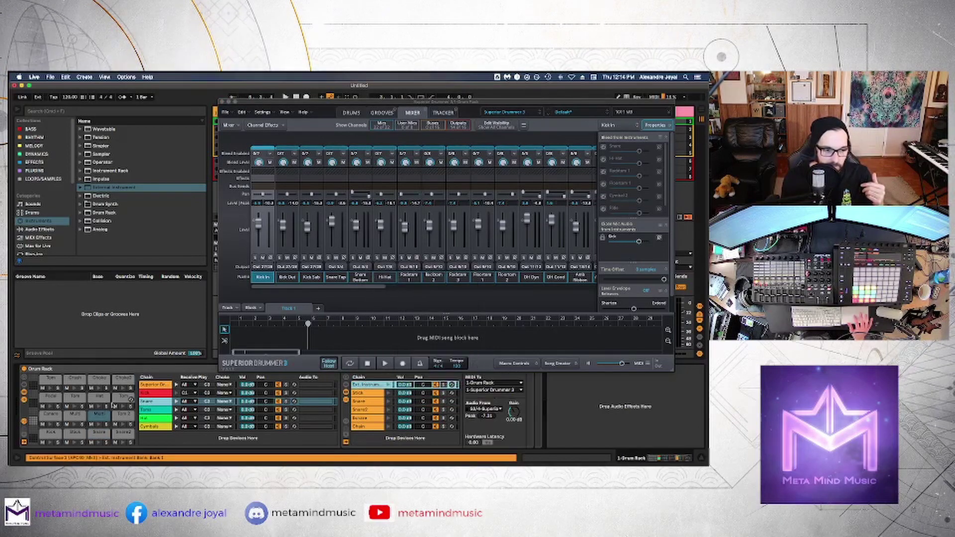
left_click(157, 411)
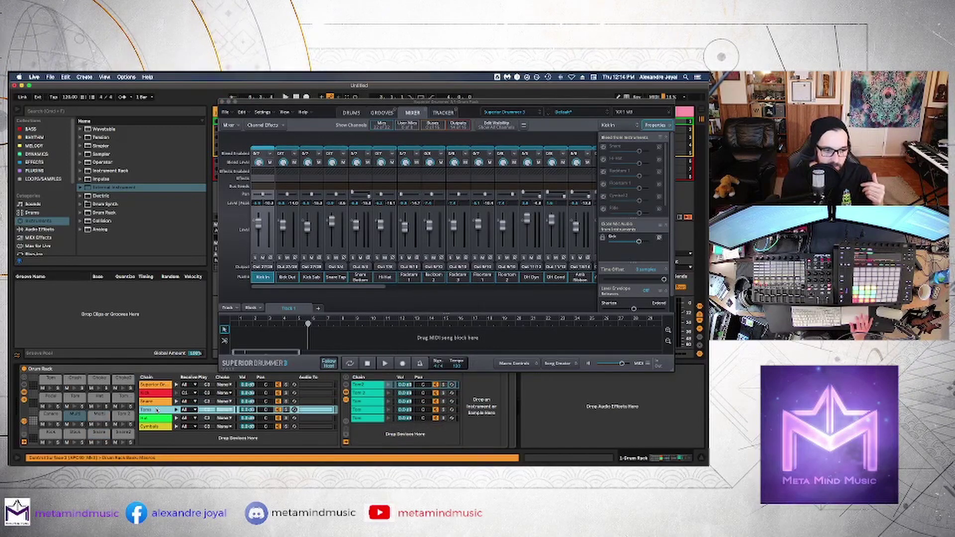
right_click(377, 432)
left_click(154, 401)
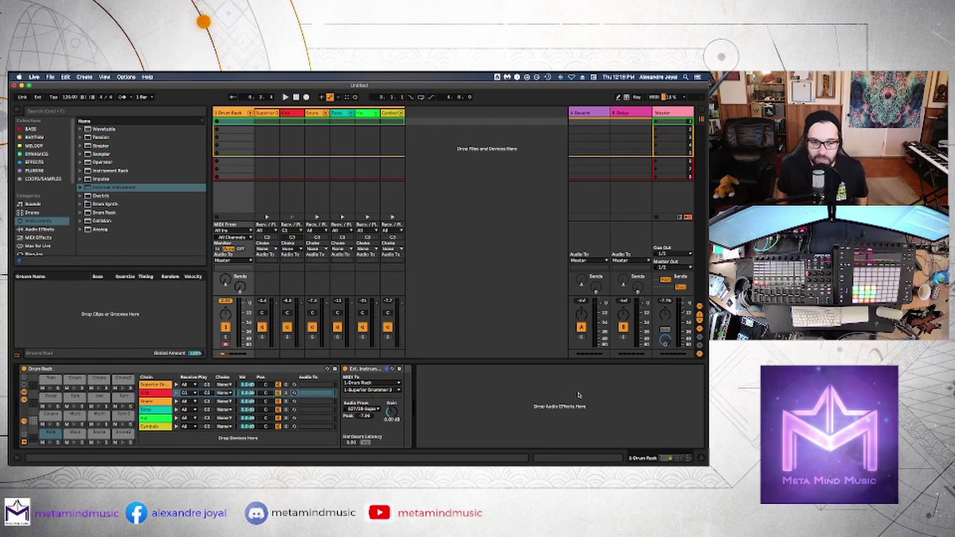
Step: Create a new empty chain in the Drum Rack and name it Amb
right_click(153, 438)
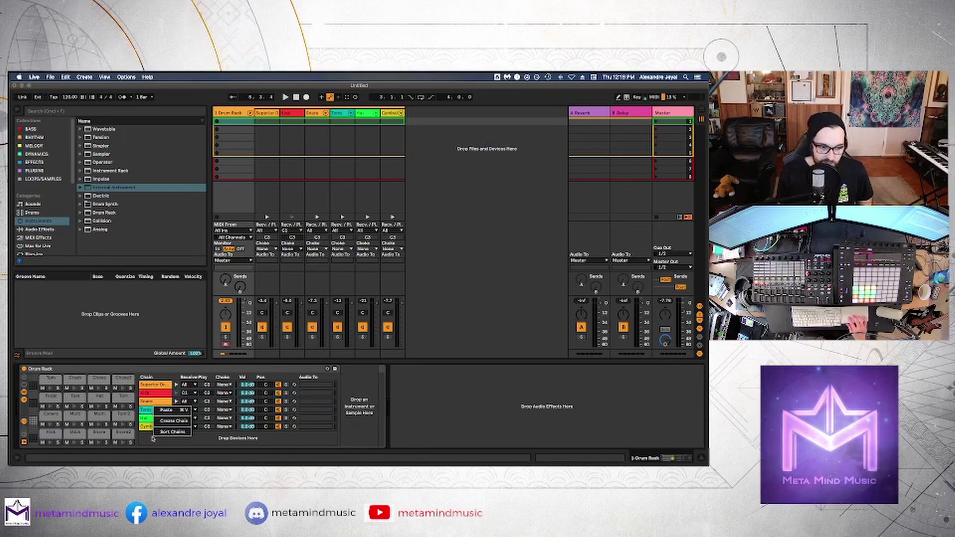
left_click(169, 421)
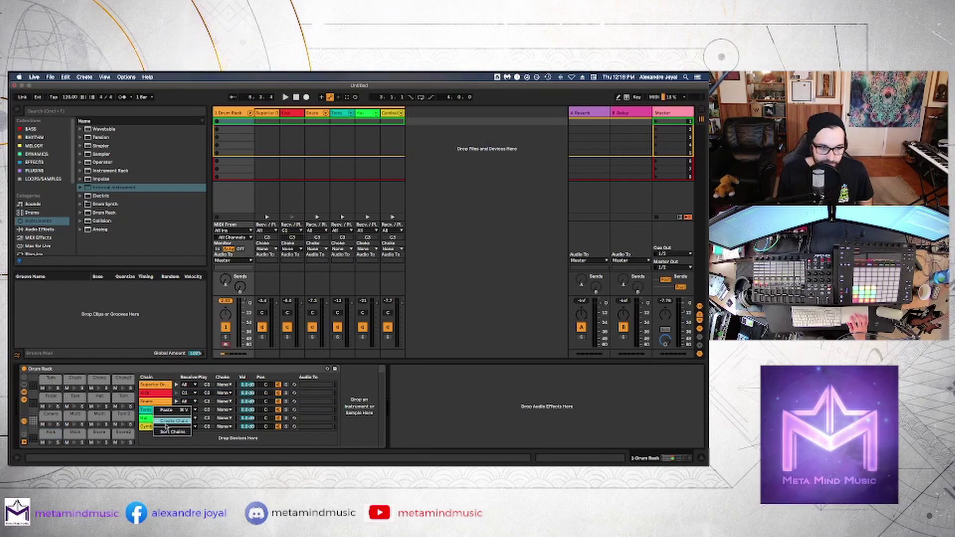
right_click(152, 435)
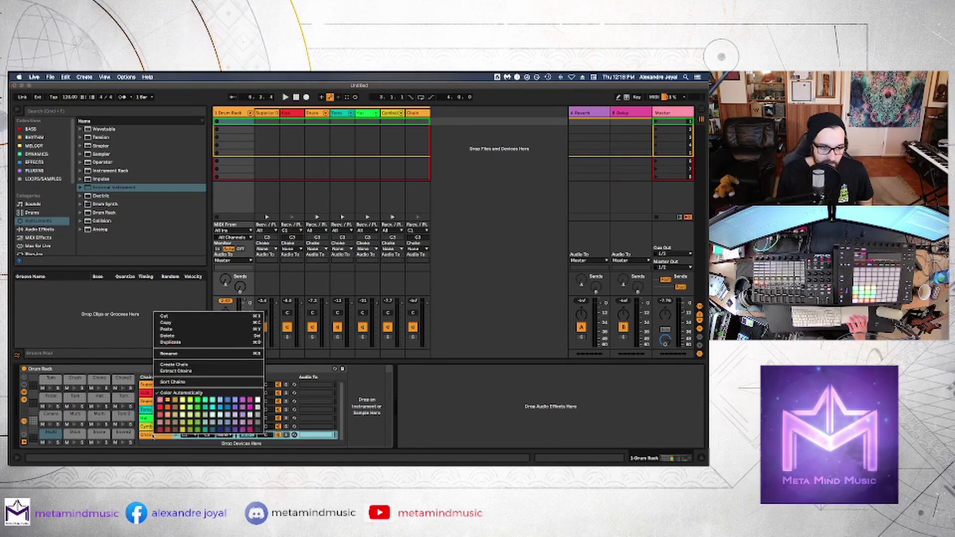
left_click(179, 355)
type("Amb")
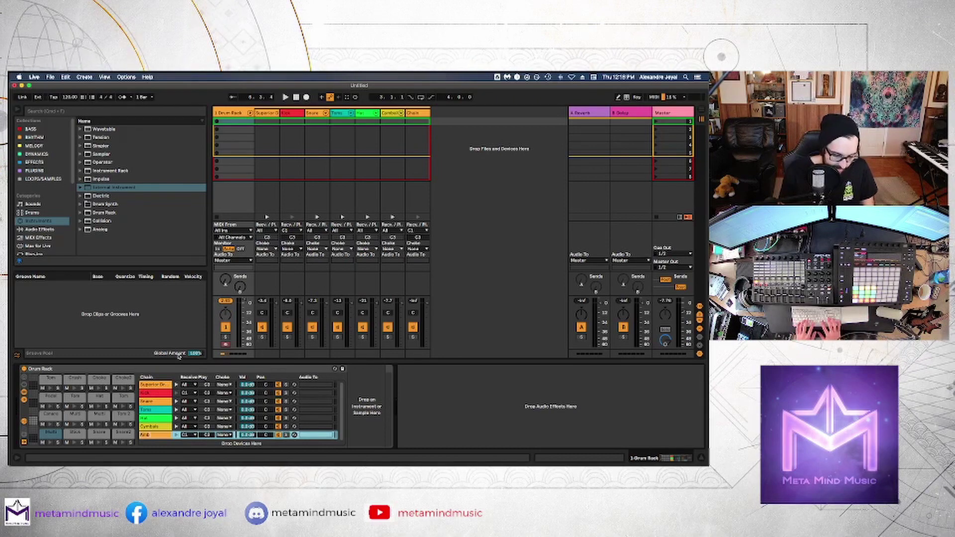
key("Return")
Step: Colour the Amb chain light pink and set it to receive All Notes
right_click(154, 437)
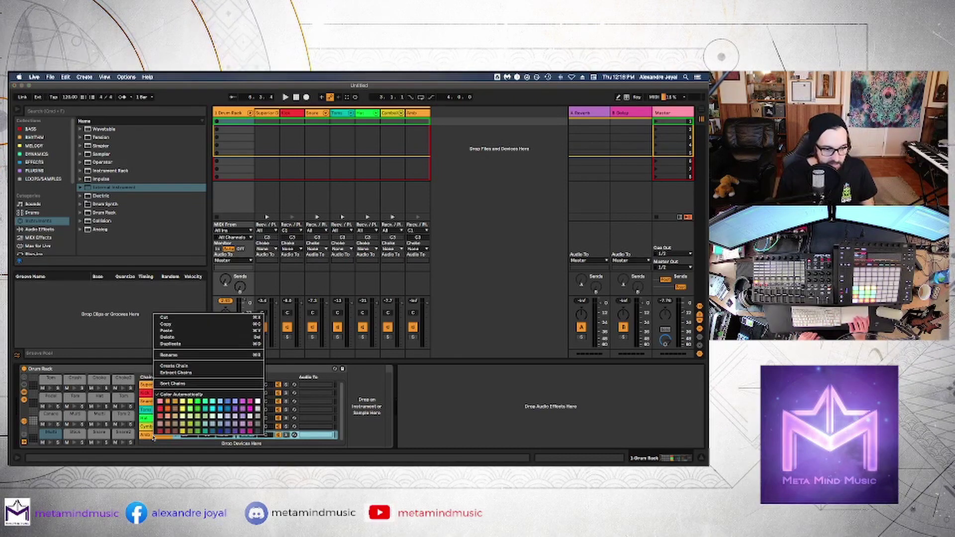
left_click(160, 403)
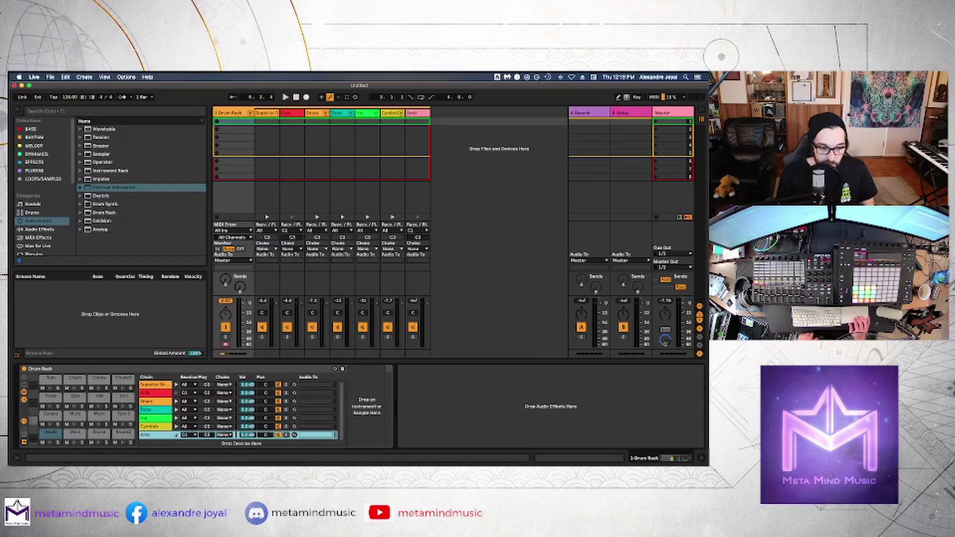
left_click(188, 436)
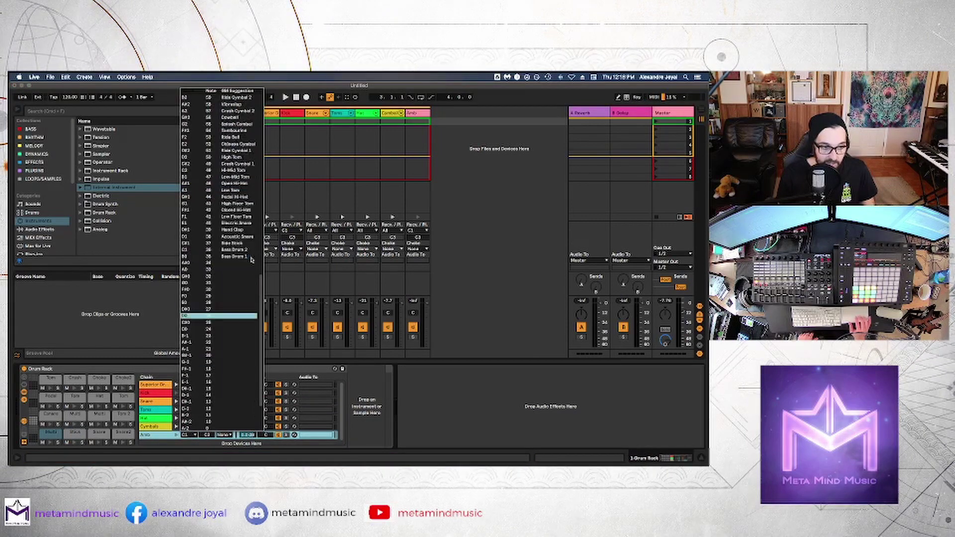
left_click(226, 97)
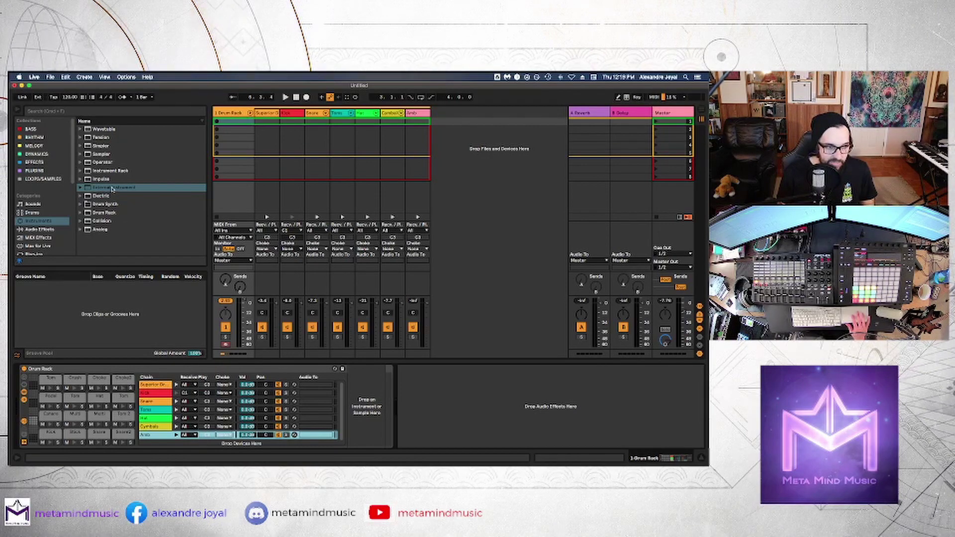
Step: Give Amb an External Instrument sending MIDI to Superior Drummer 3 with a returned output, then solo Amb
mouse_move(145, 435)
left_mouse_down()
mouse_move(160, 420)
mouse_move(152, 435)
left_mouse_up()
left_click(369, 383)
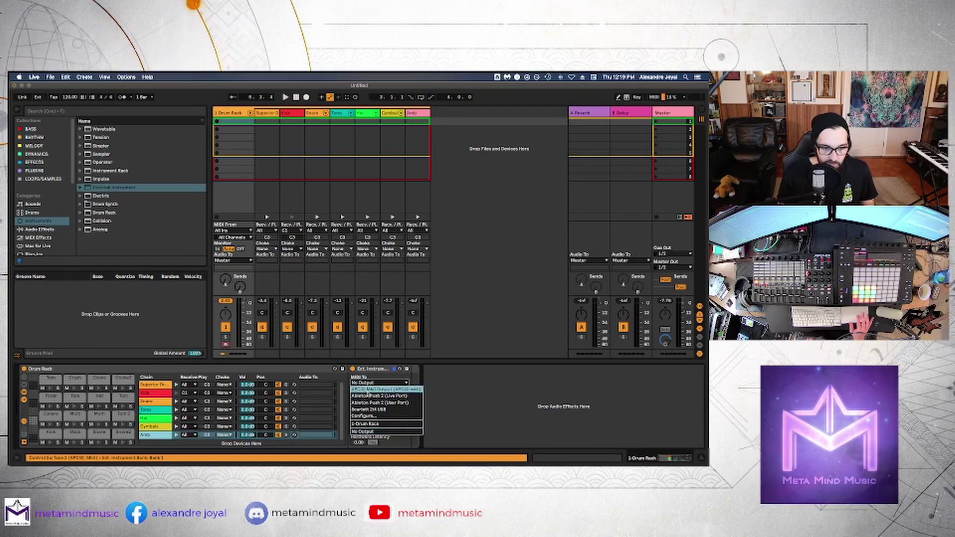
left_click(366, 423)
left_click(368, 390)
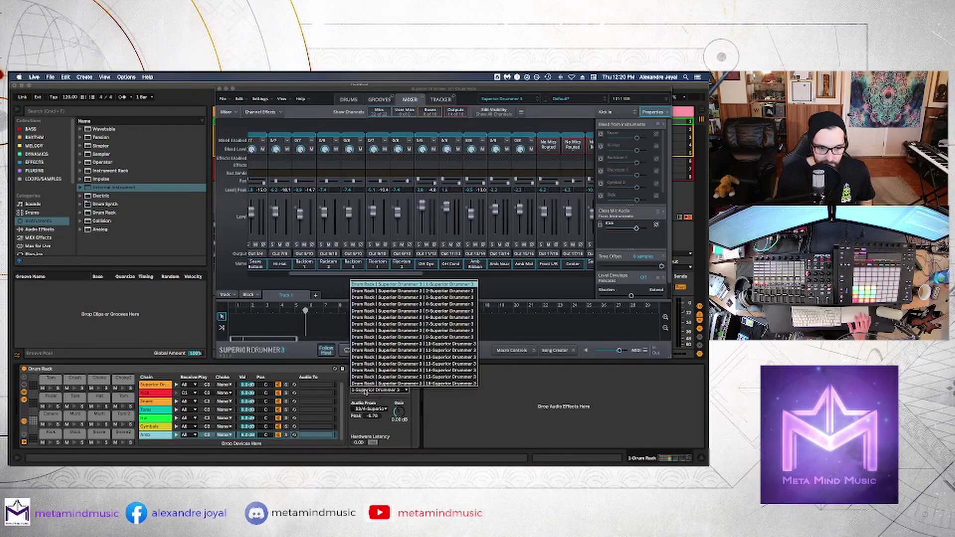
left_click(376, 343)
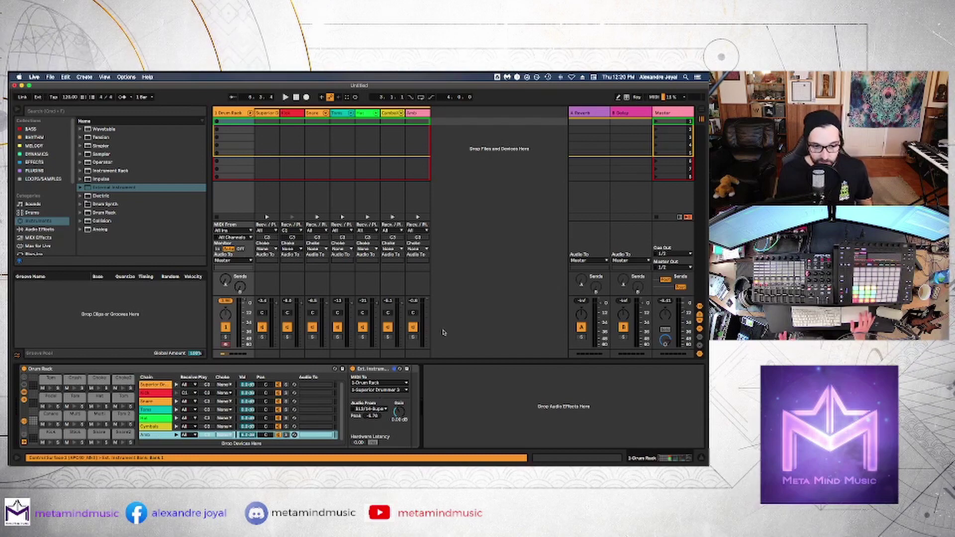
left_click(414, 339)
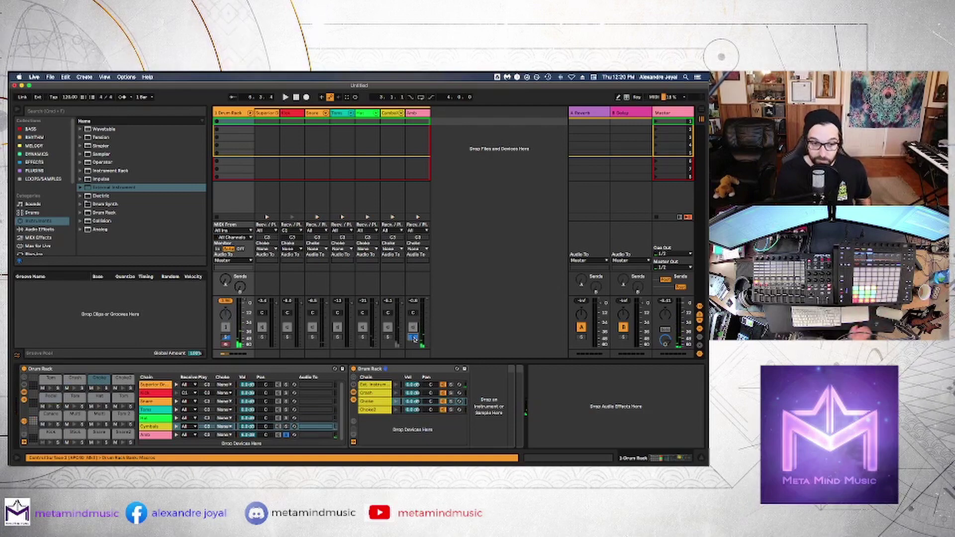
Step: Unsolo the Amb chain and save the Drum Rack as the preset 'Funk Kit'
left_click(415, 340)
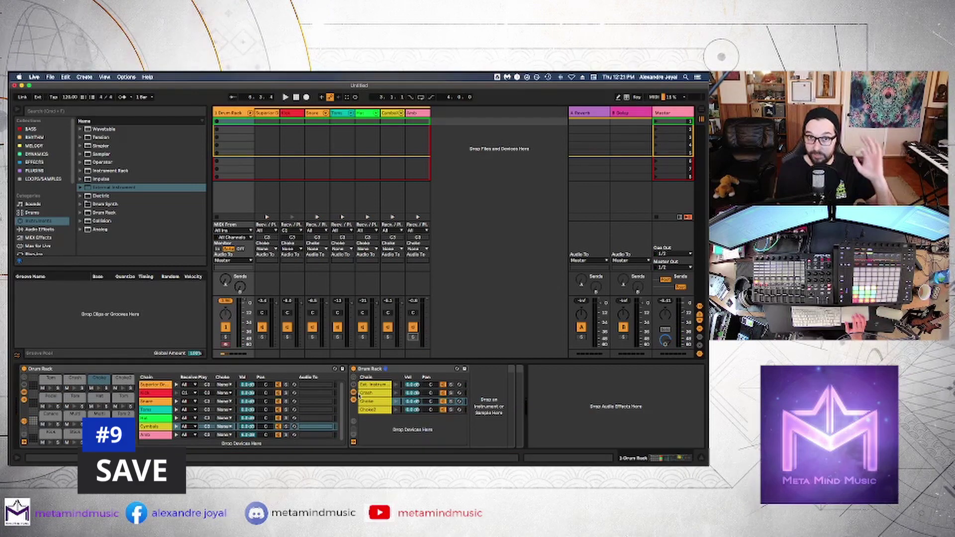
left_click(343, 370)
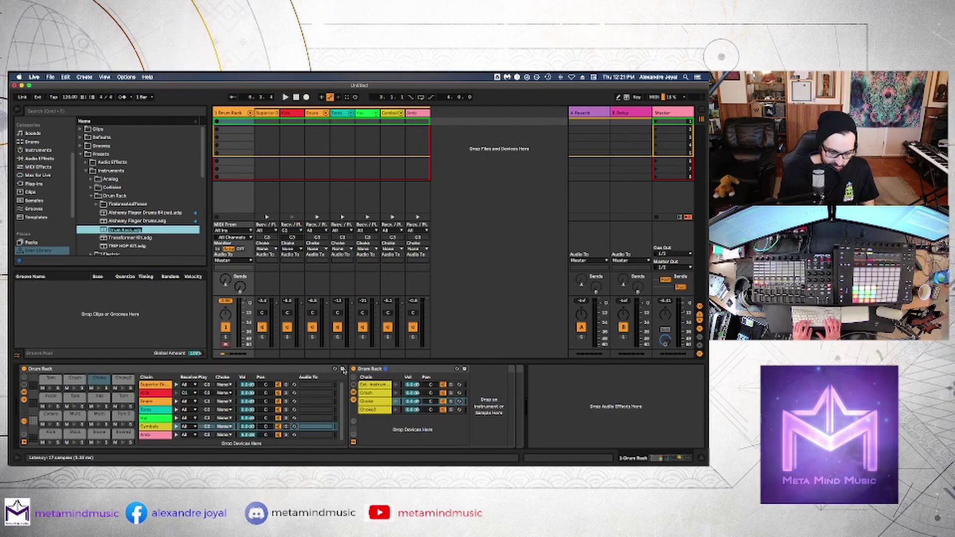
type("Funk Kit")
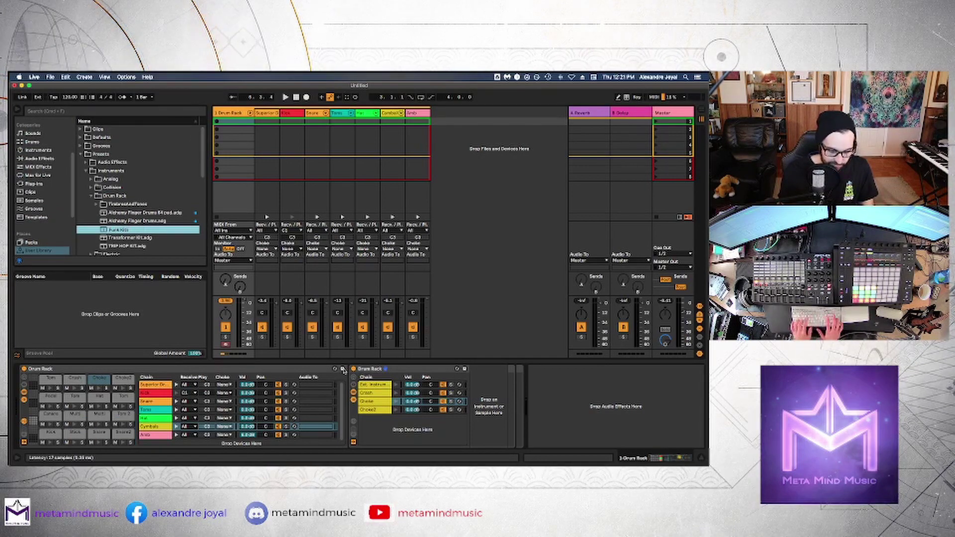
key("Return")
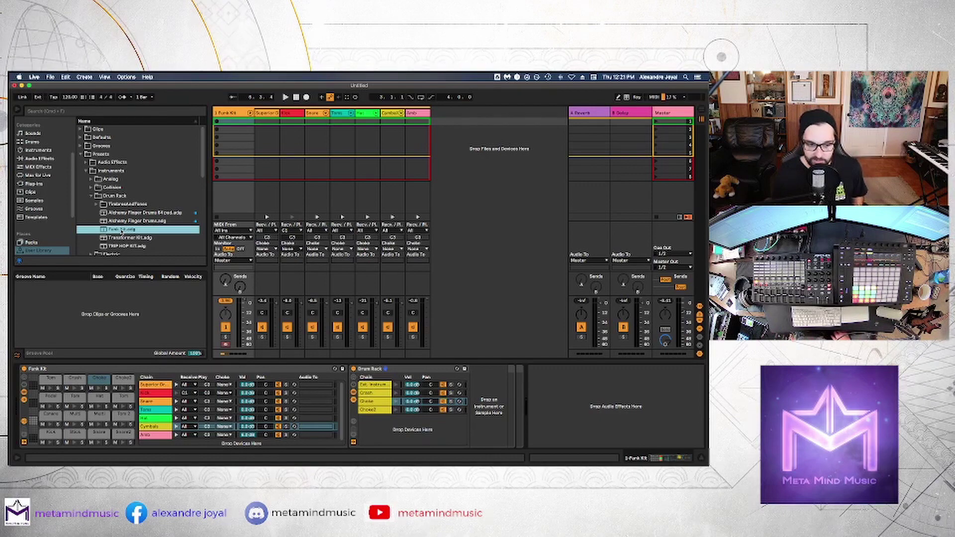
left_click(147, 401)
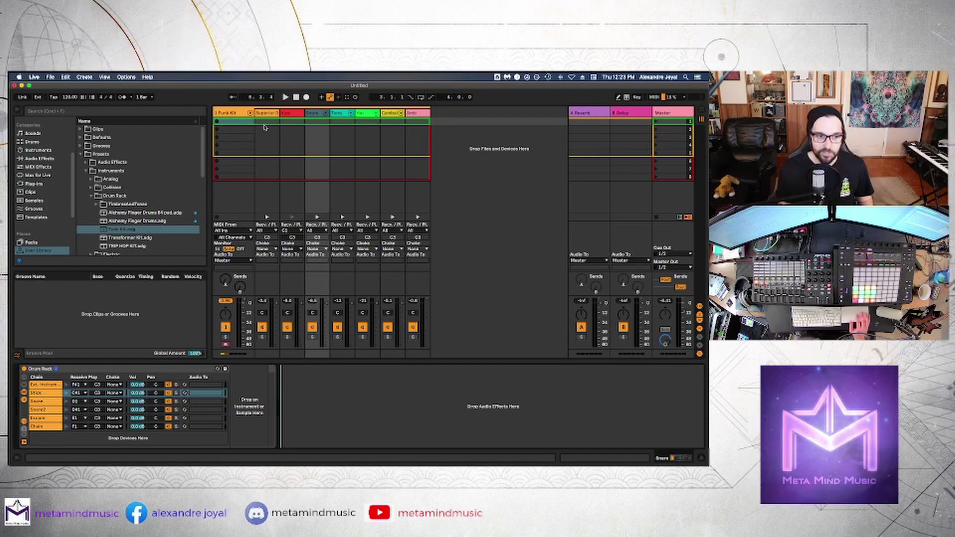
left_click(293, 112)
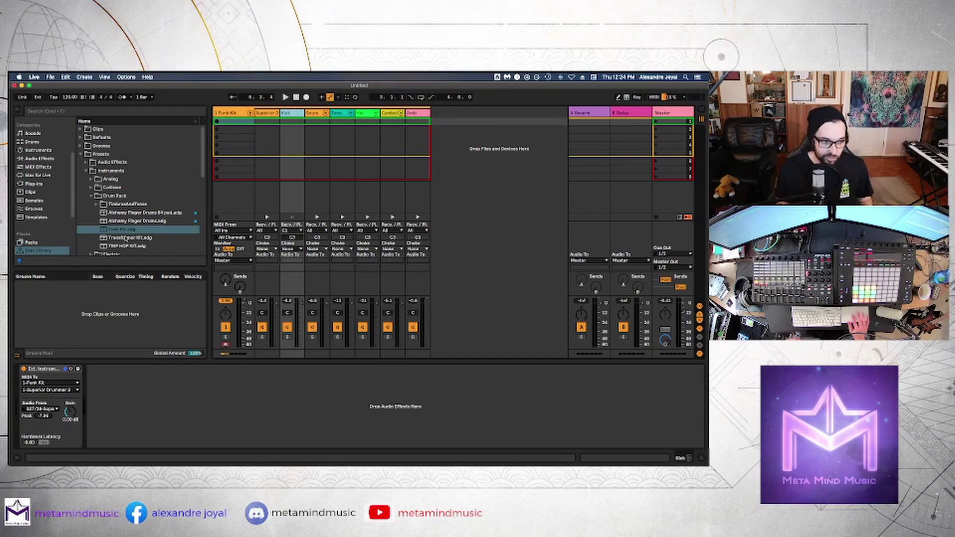
left_click(143, 397)
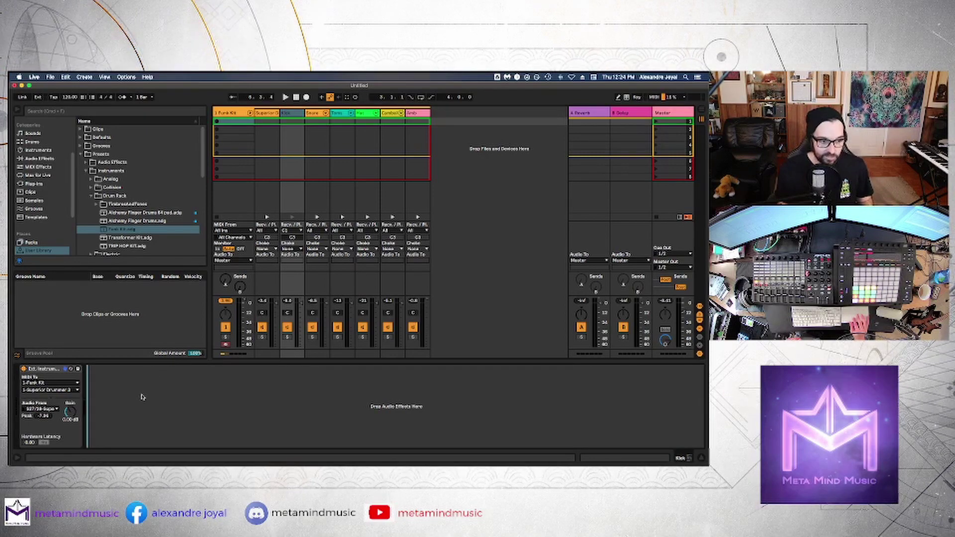
left_click(315, 113)
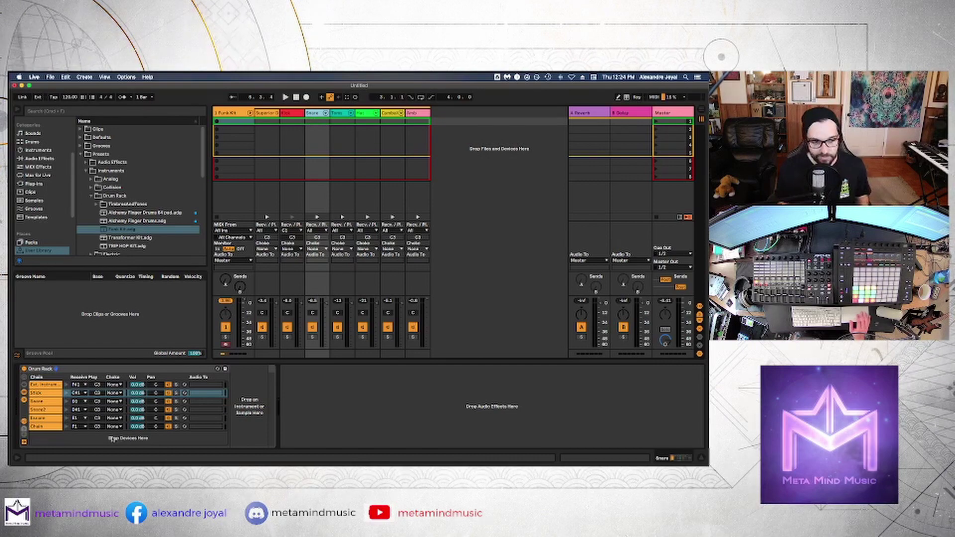
Step: Reveal the Snare Drum Rack's return section and create a new return chain there
left_click(24, 438)
right_click(72, 433)
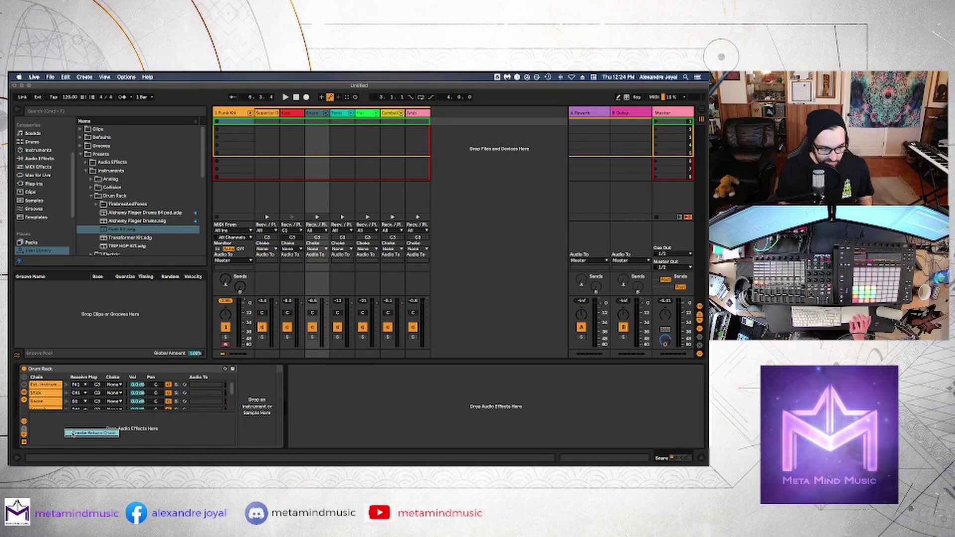
left_click(88, 433)
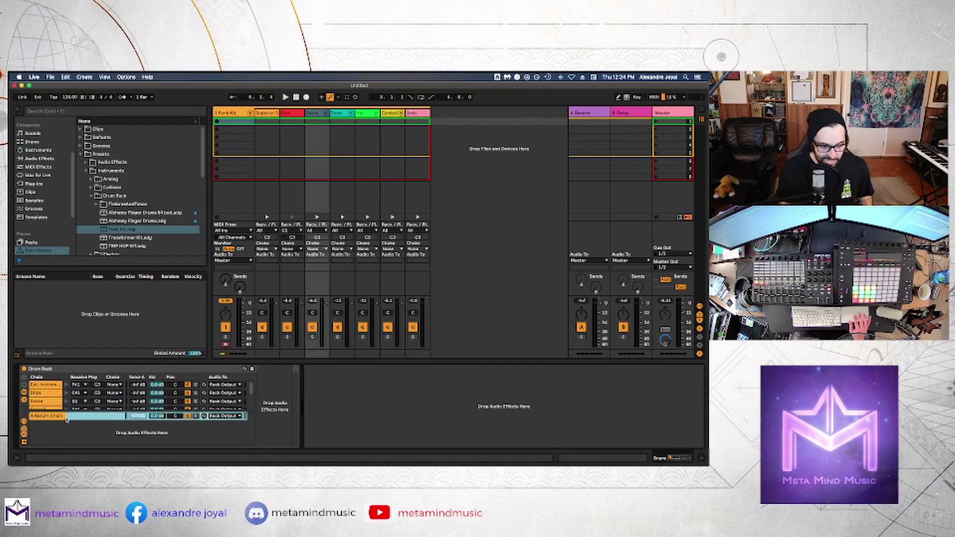